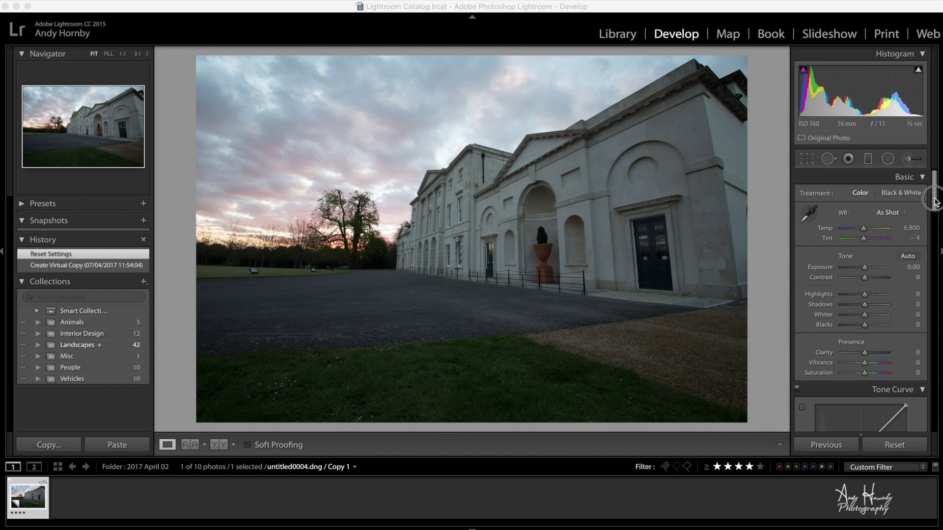
Remove chromatic aberration and enable profile corrections with the Tamron SP 10-24 lens profile.
left_click_drag(934, 201, 935, 335)
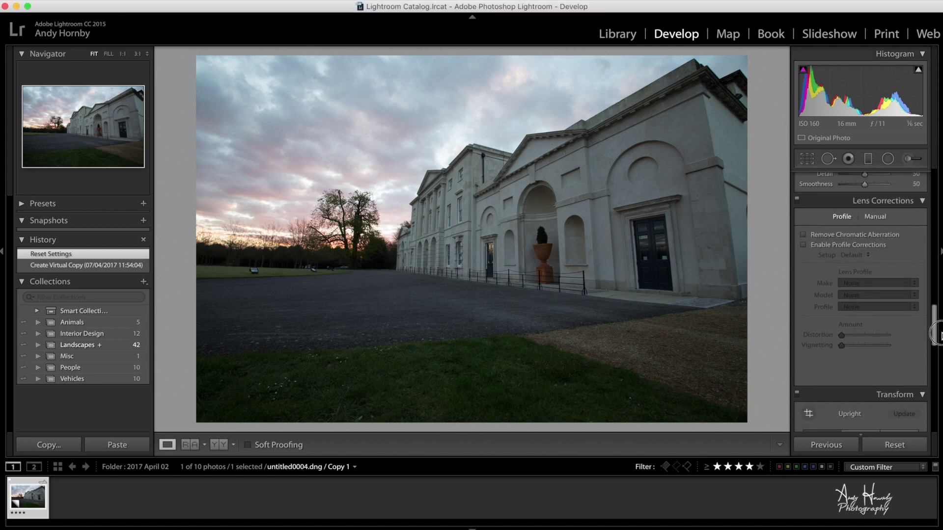
left_click(802, 235)
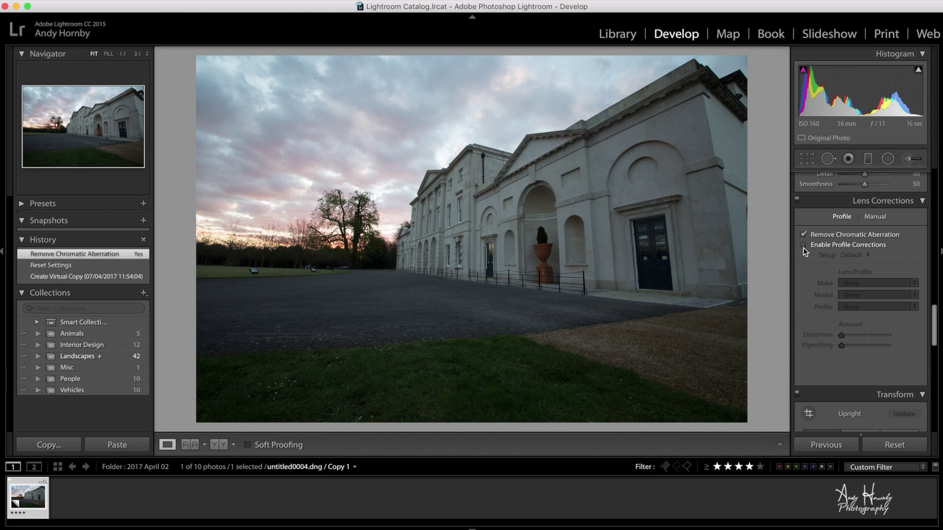
left_click(802, 244)
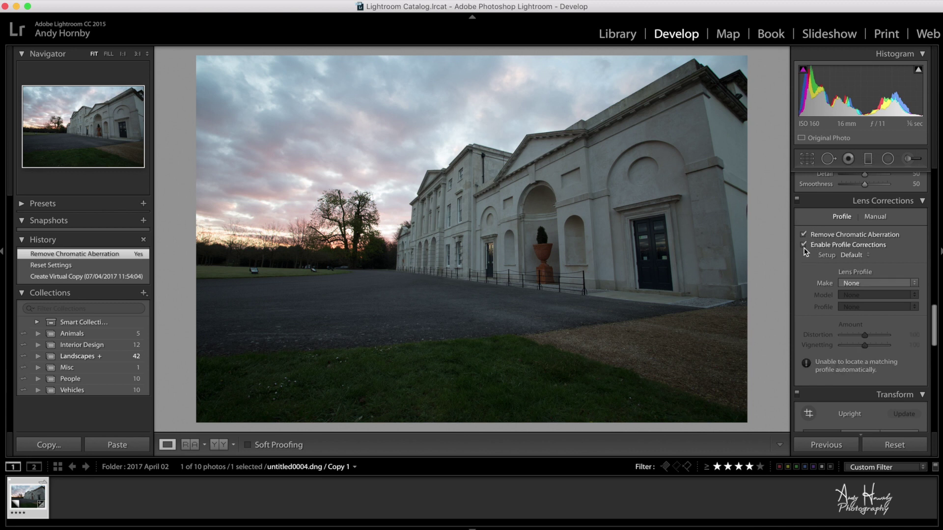
left_click(877, 283)
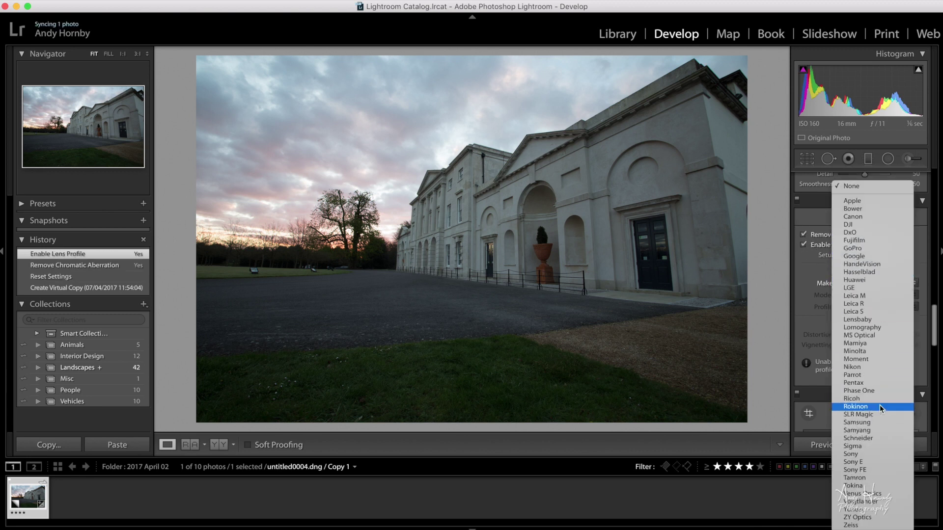
left_click(877, 478)
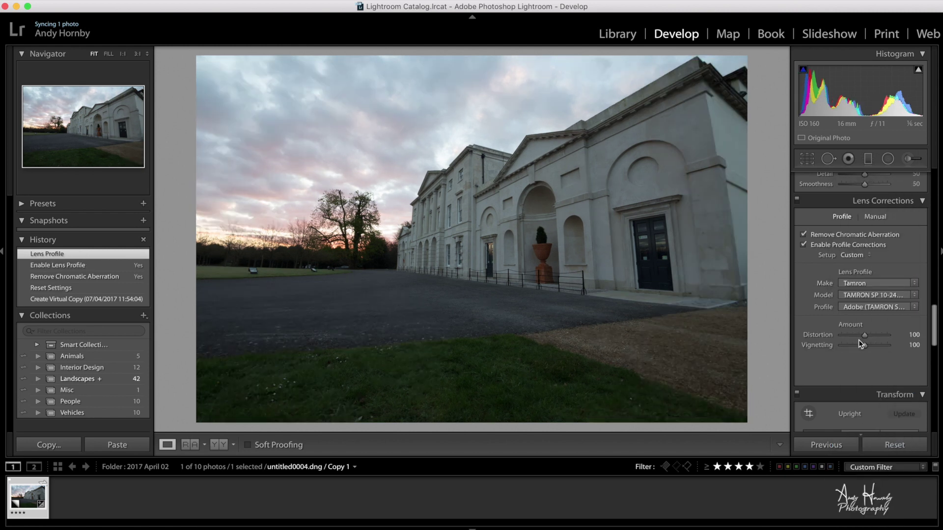
left_click_drag(859, 337, 816, 332)
key("super+z")
Apply Auto Upright to straighten the building's perspective.
scroll(816, 331, "down", 3)
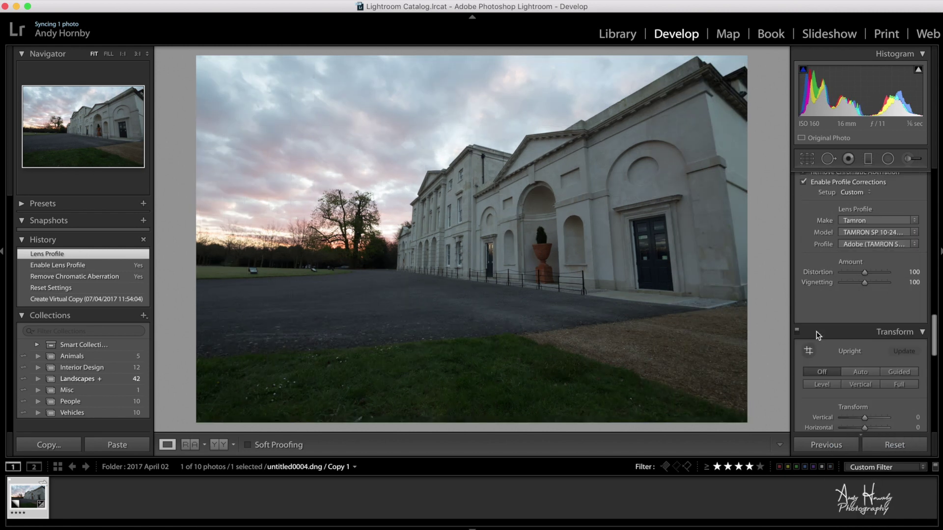
scroll(816, 331, "down", 5)
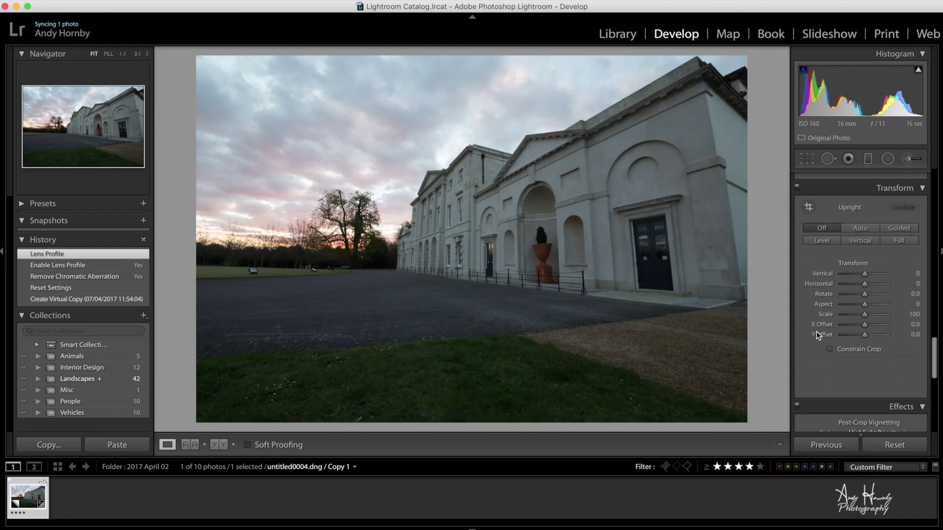
left_click(861, 217)
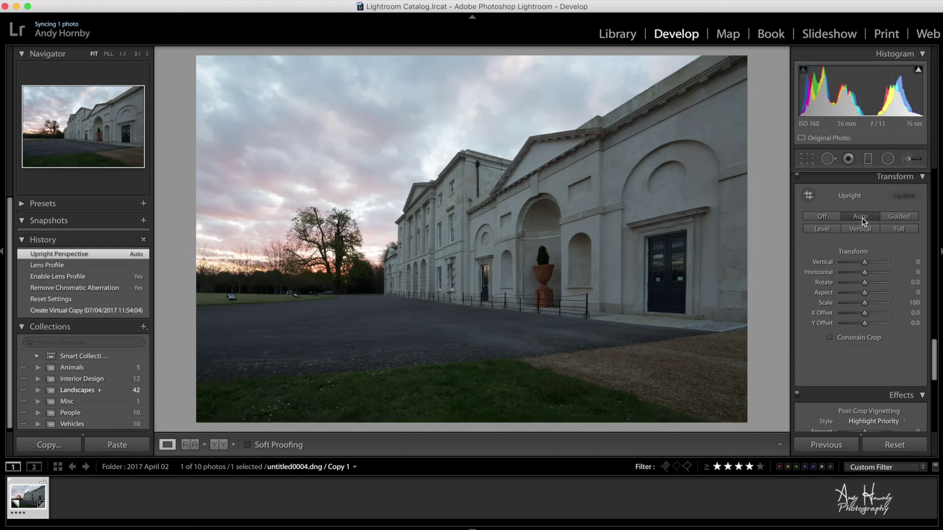
Crop in from the bottom-right corner, trimming the foreground lawn and the right edge.
left_click(807, 159)
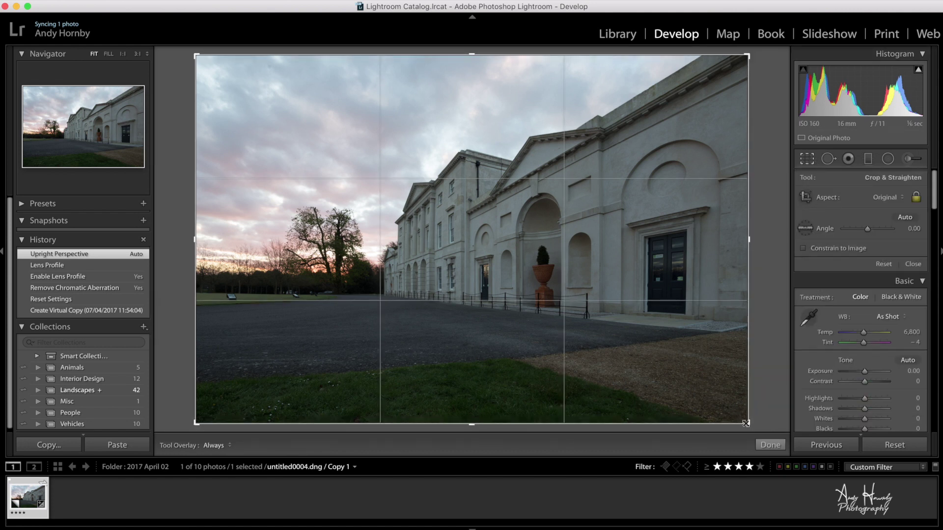
left_click_drag(744, 421, 709, 376)
key("Return")
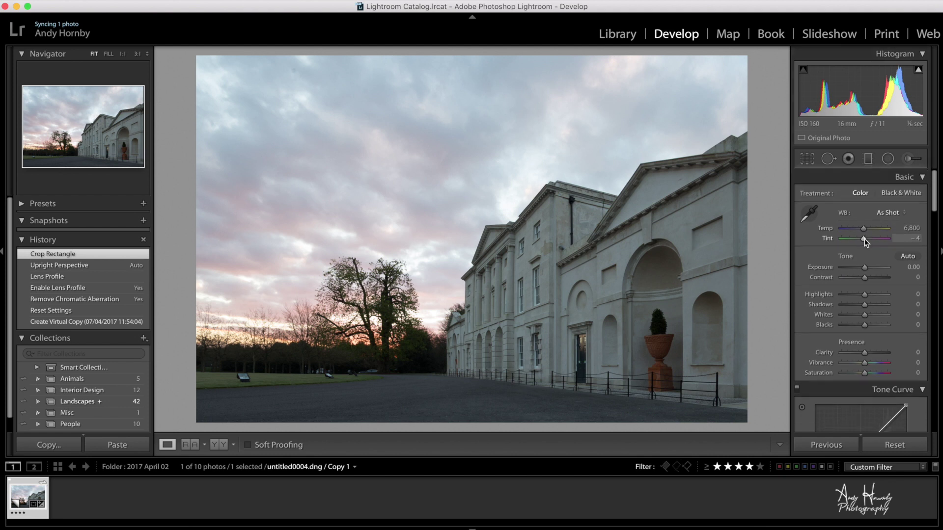
Sample the building wall for white balance, set Temp 7,496 and Tint +26, and lift Shadows.
left_click(808, 214)
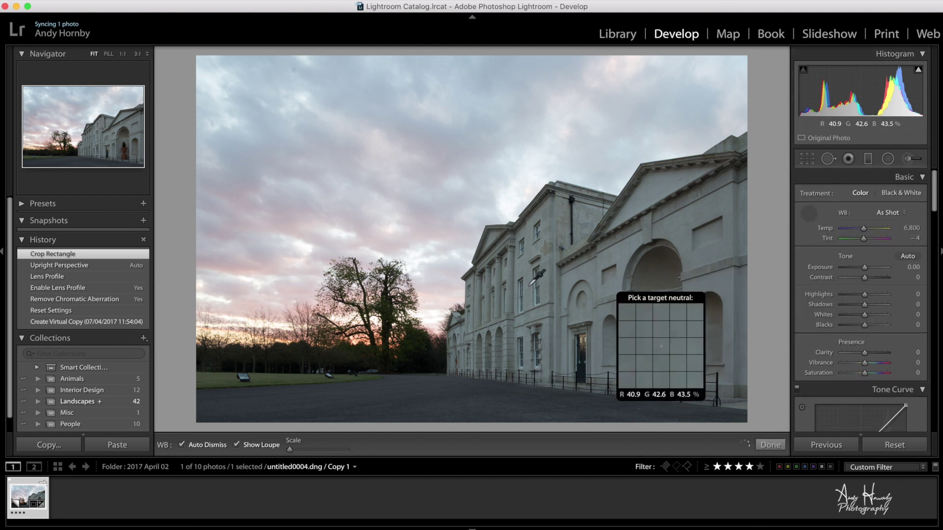
left_click(456, 318)
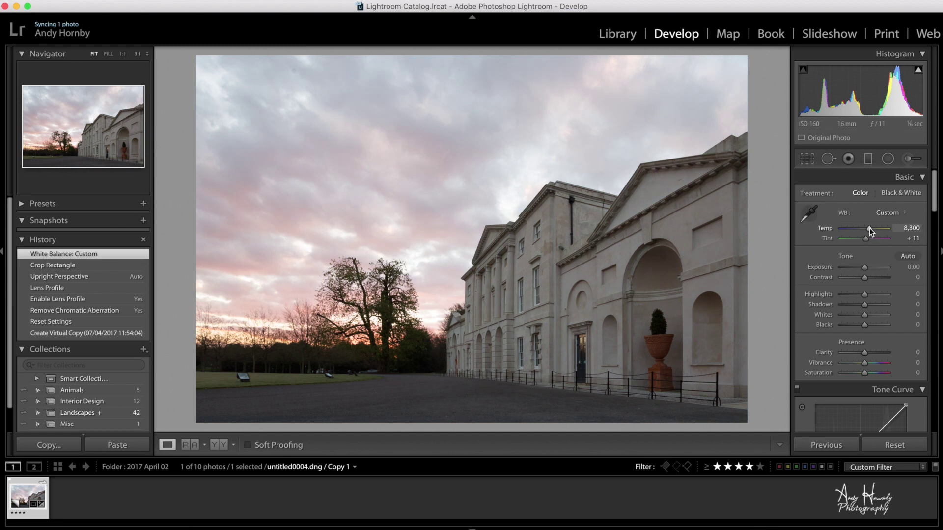
left_click_drag(869, 231, 869, 241)
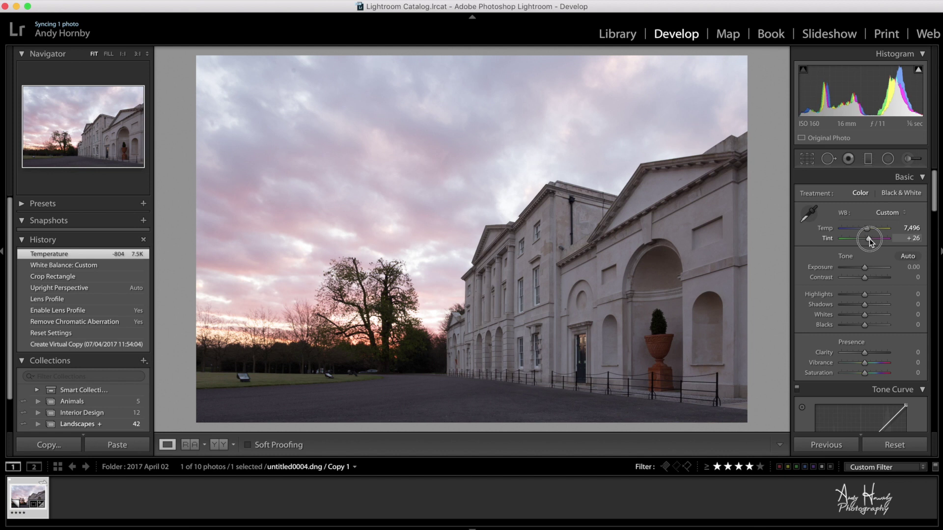
left_click_drag(869, 240, 869, 241)
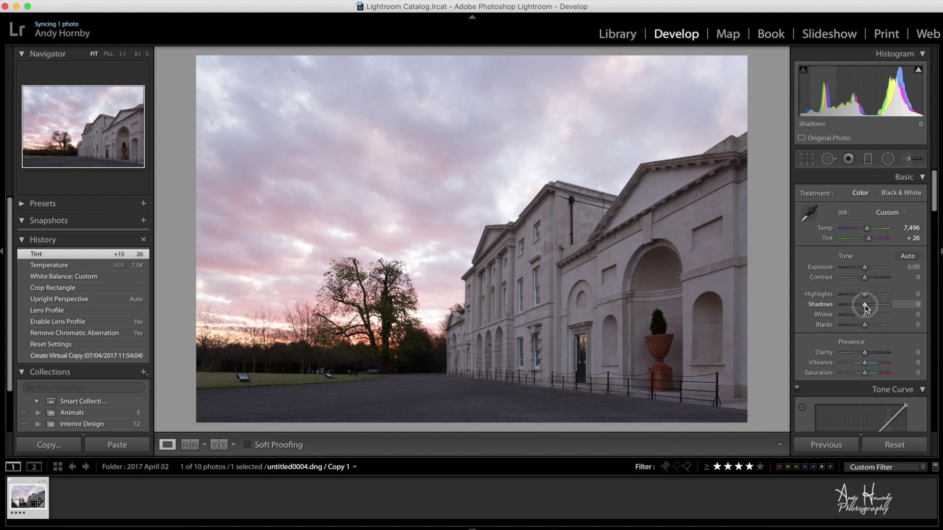
left_click_drag(865, 304, 835, 299)
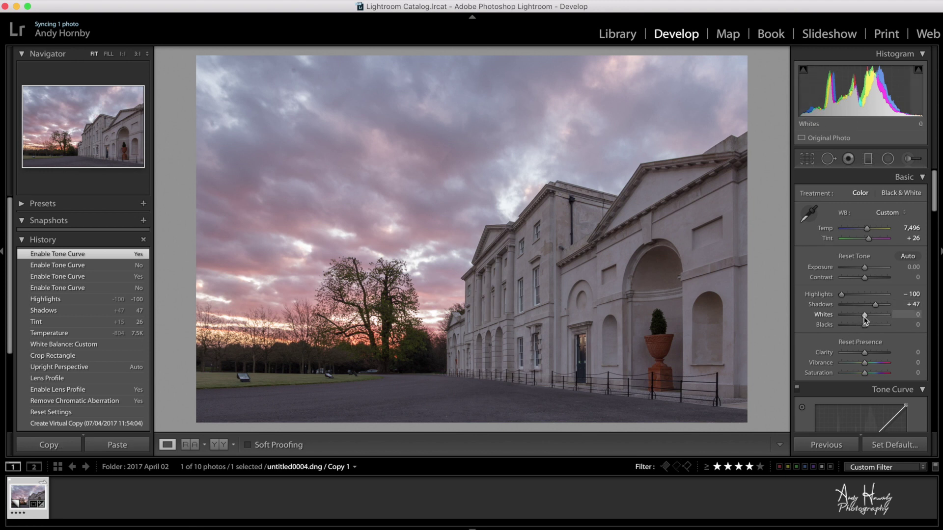
Set Whites +8, Blacks -18, Clarity +19 and Vibrance +51, keeping Saturation at 0.
left_click_drag(864, 317, 861, 326)
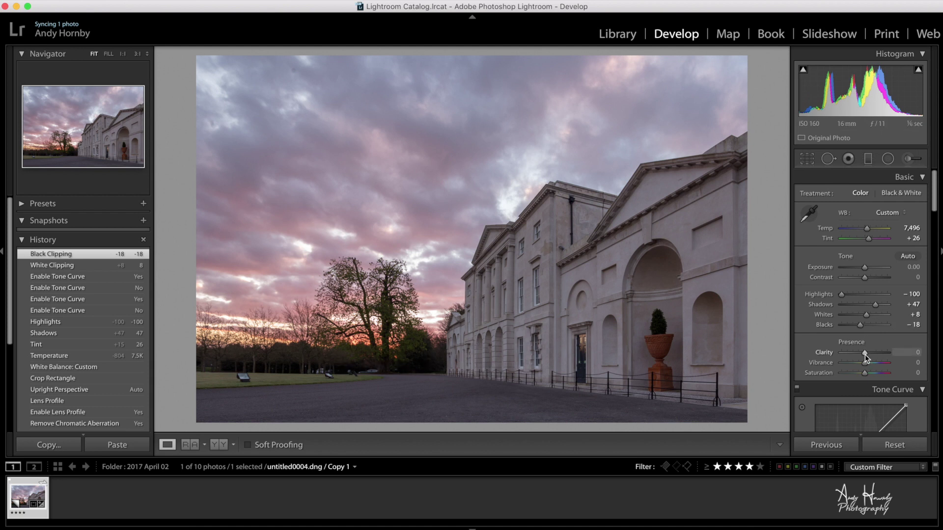
left_click_drag(864, 354, 864, 377)
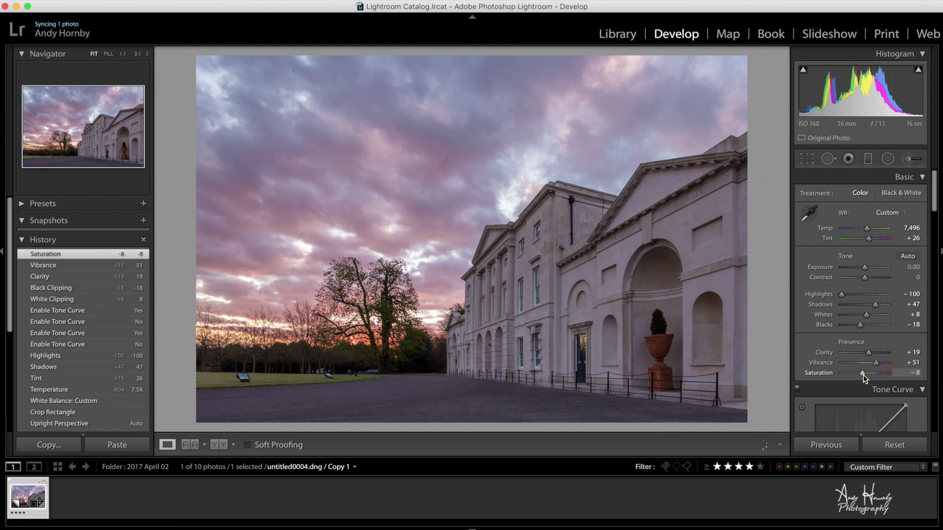
double_click(865, 377)
Apply the Medium Contrast point curve in the Tone Curve panel.
scroll(864, 377, "down", 5)
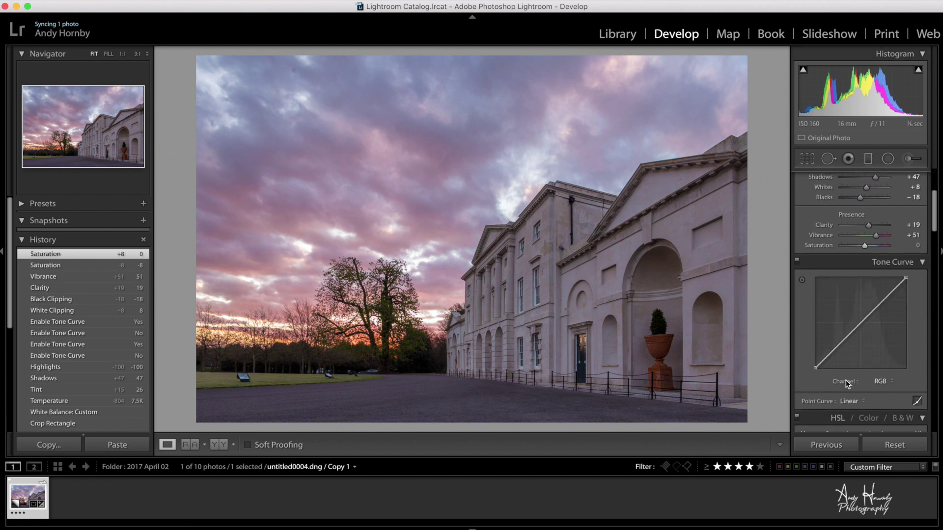
left_click(848, 401)
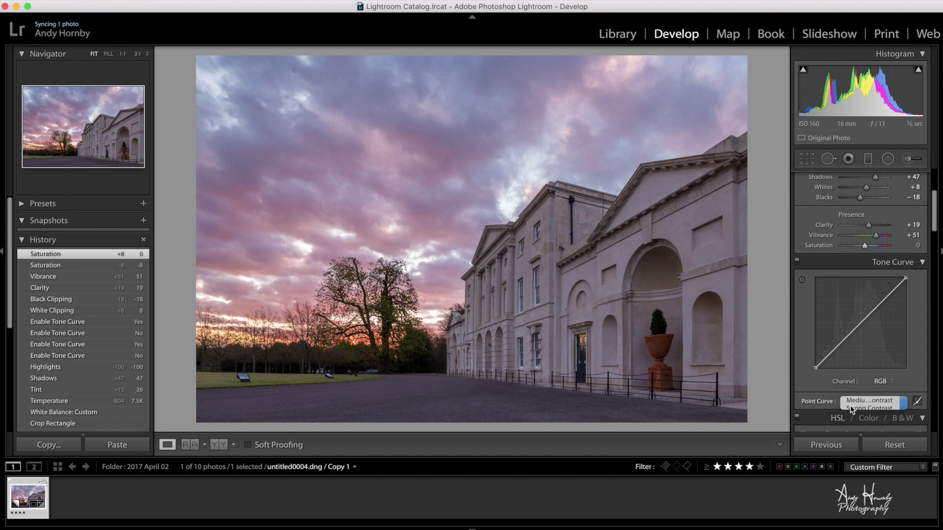
left_click(850, 405)
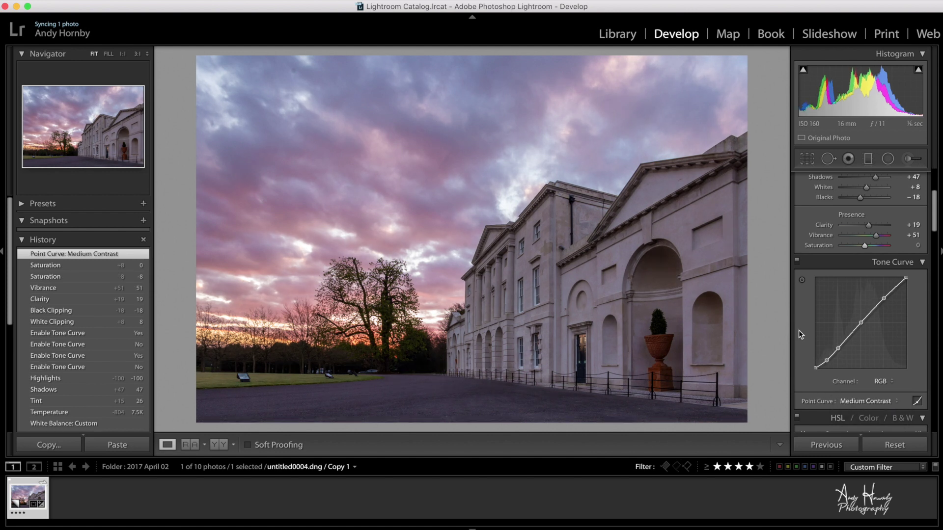
Set Exposure to -0.05 and Contrast to +15.
scroll(798, 330, "up", 5)
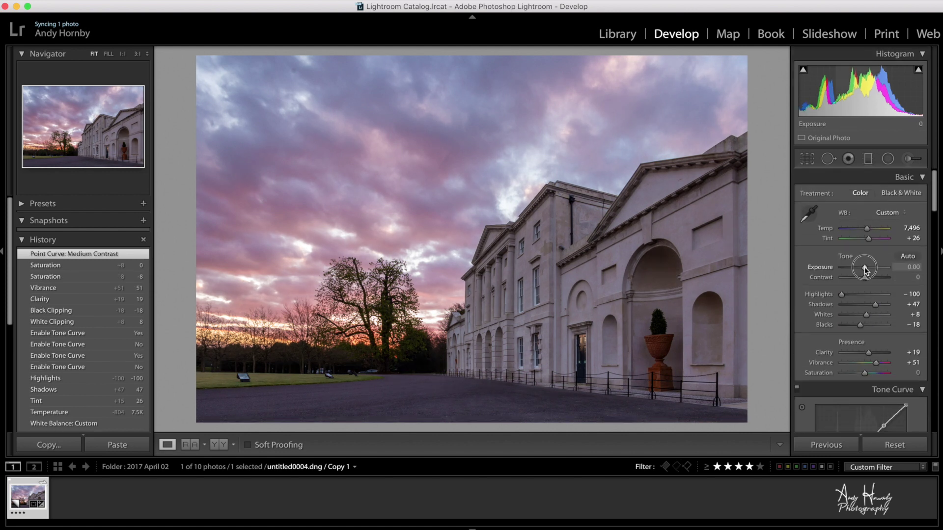
left_click_drag(865, 269, 865, 269)
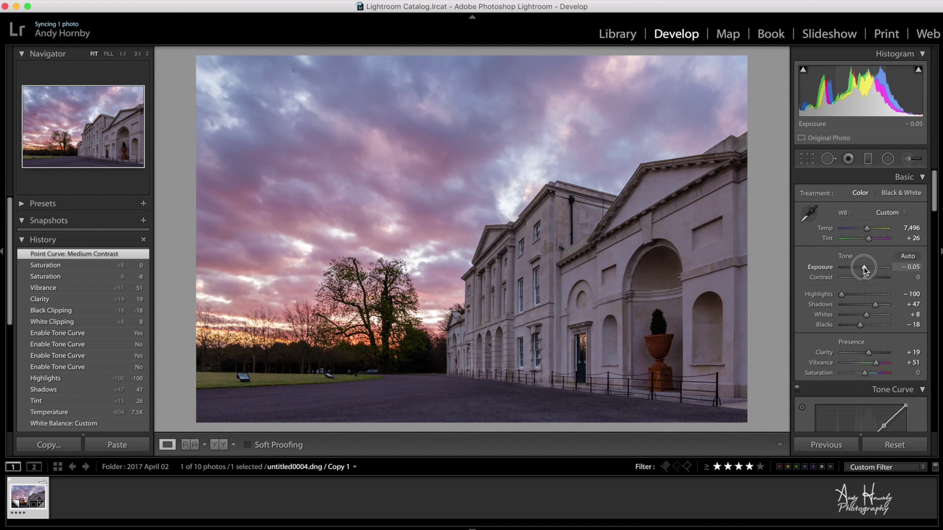
left_click_drag(865, 269, 868, 281)
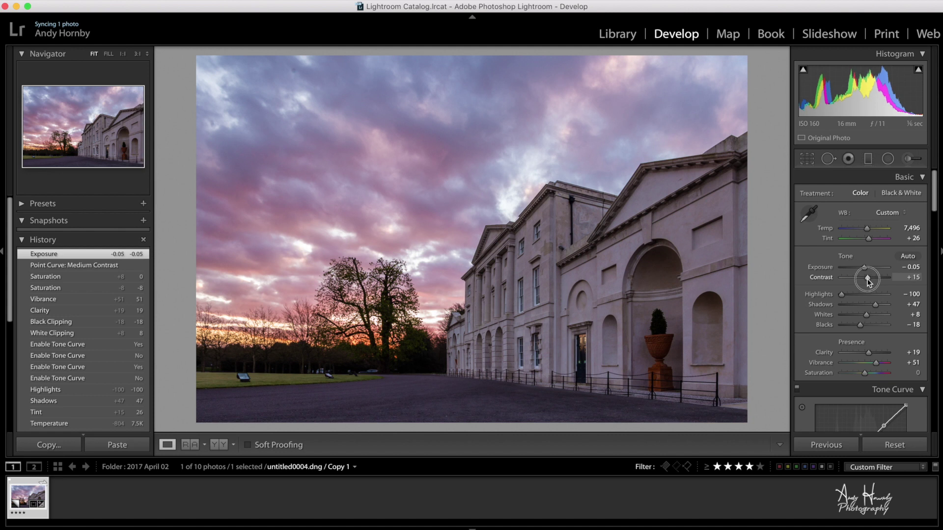
left_click_drag(867, 281, 867, 280)
Set Detail sharpening Amount to 70 and Masking to 57, previewing the edge mask.
scroll(823, 265, "down", 10)
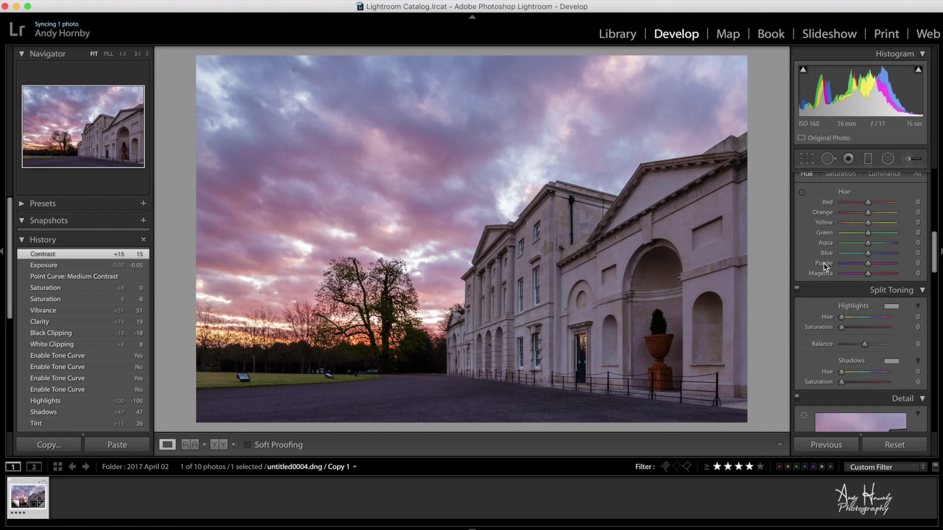
scroll(823, 265, "down", 5)
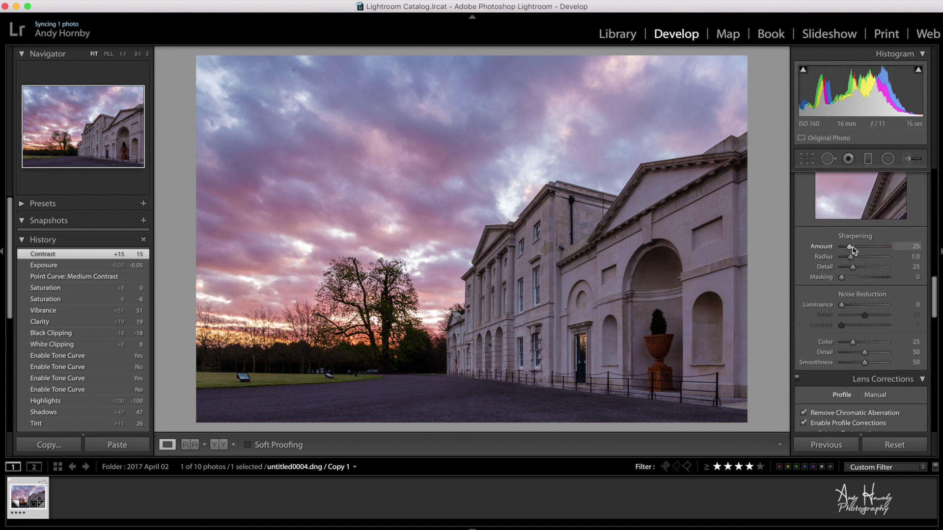
left_click_drag(851, 248, 868, 281)
key("alt")
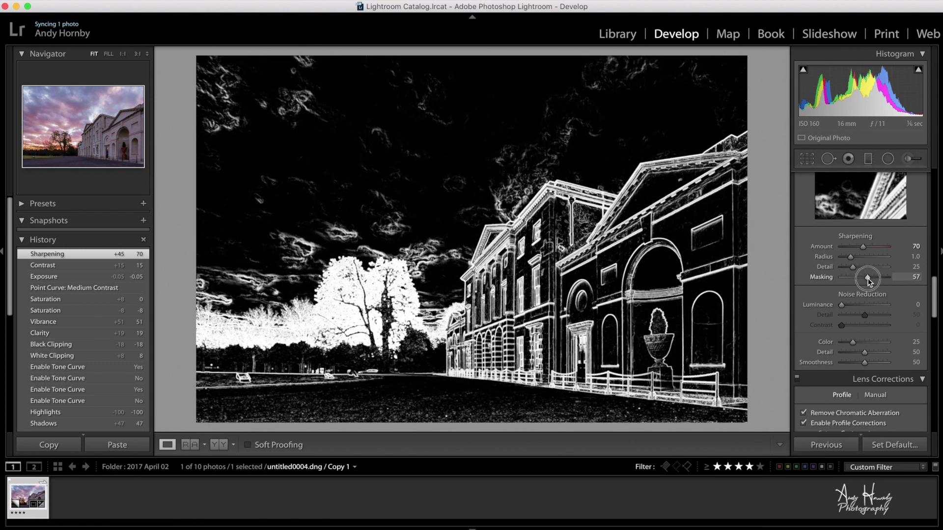
left_click_drag(868, 280, 868, 280)
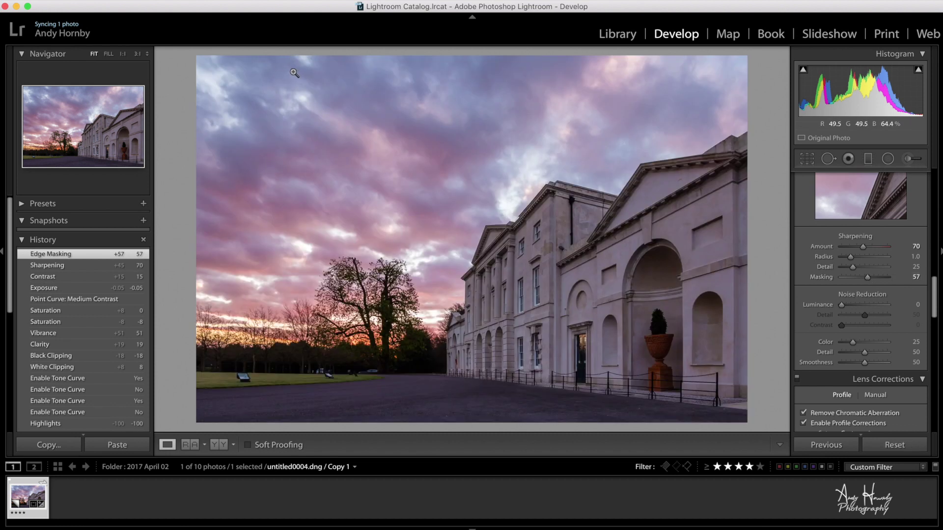
Heal a blemish in the upper-left sky with Spot Removal and zoom to 1:1.
left_click(828, 159)
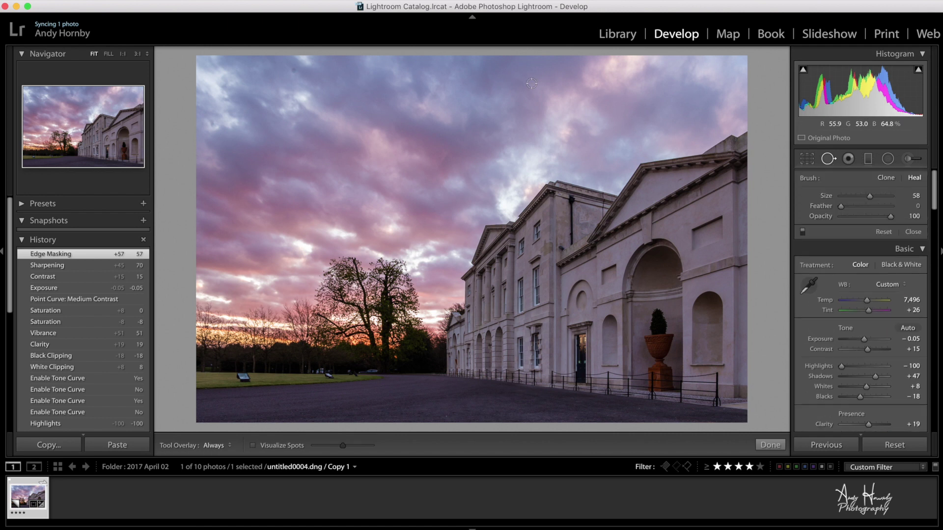
left_click(292, 70)
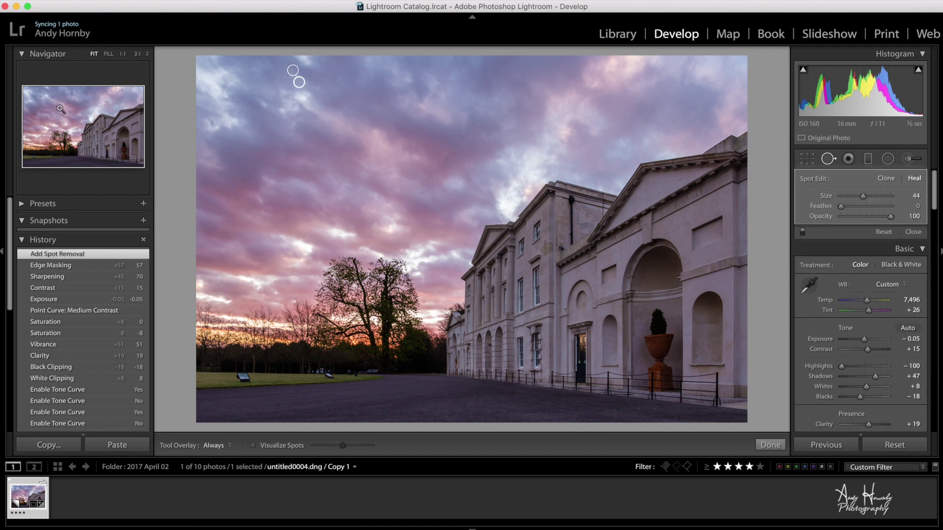
key("z")
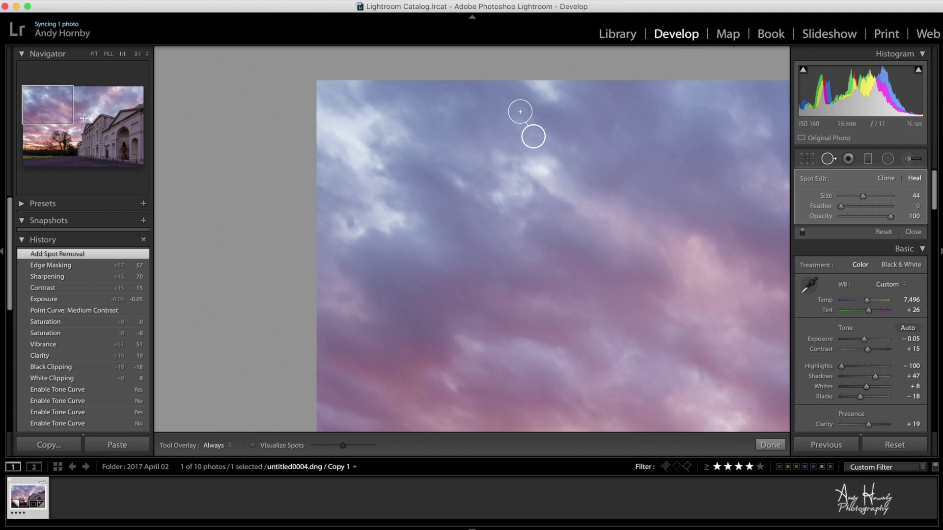
Pan the 1:1 view over the trees and building to check for spots, then return to Fit.
left_click(59, 120)
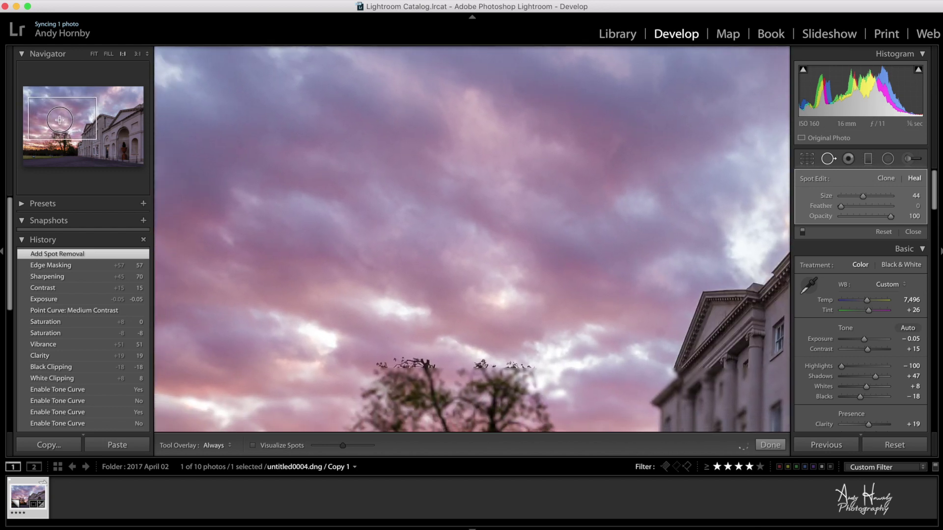
left_click_drag(60, 120, 47, 147)
key("z")
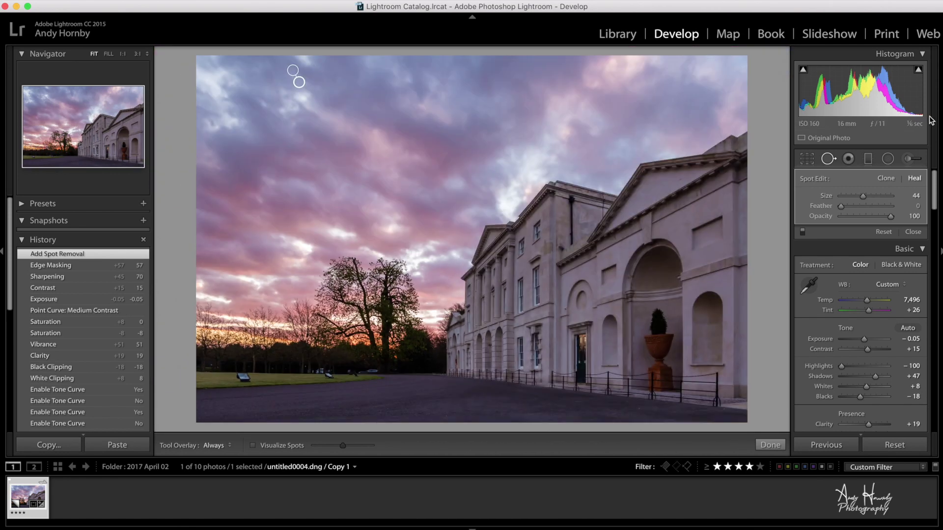
left_click(868, 159)
Draw a graduated filter diagonally over the sky and set its Exposure to -0.20.
left_click_drag(229, 62, 380, 219)
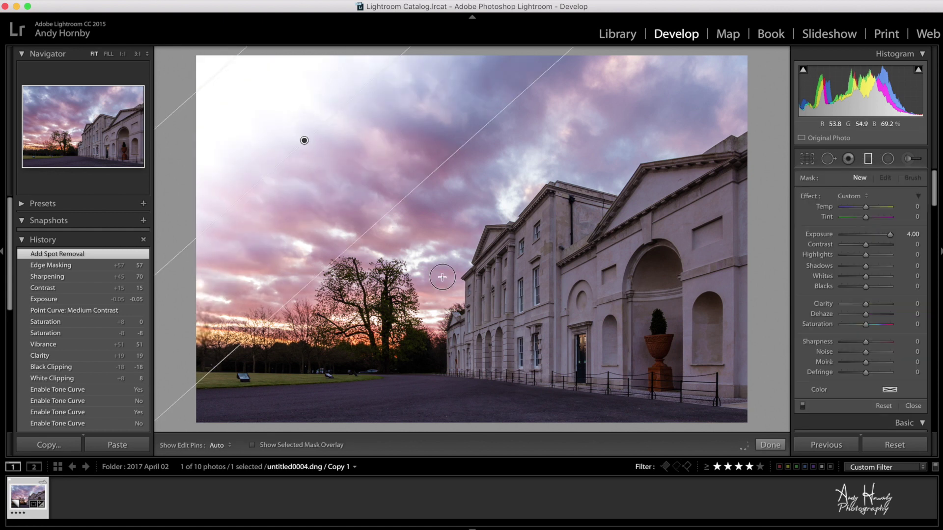
left_click_drag(442, 276, 593, 407)
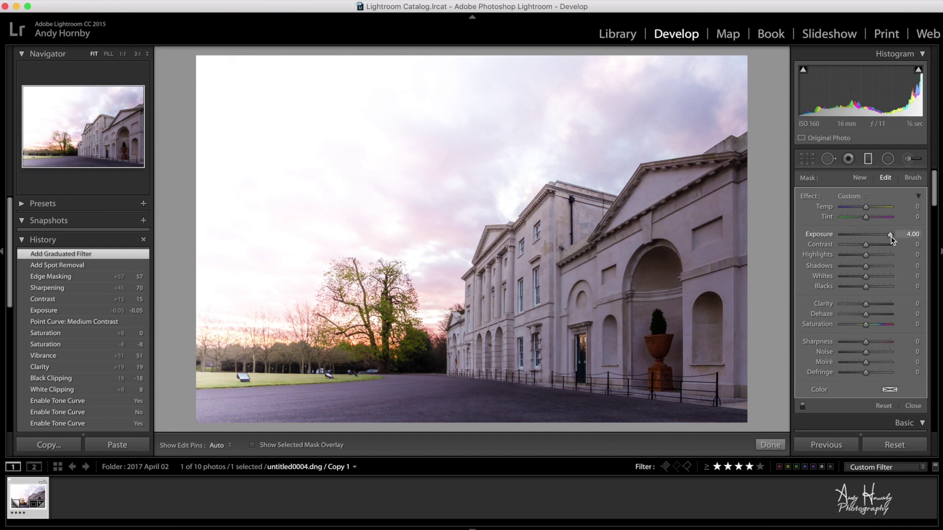
left_click_drag(890, 235, 865, 236)
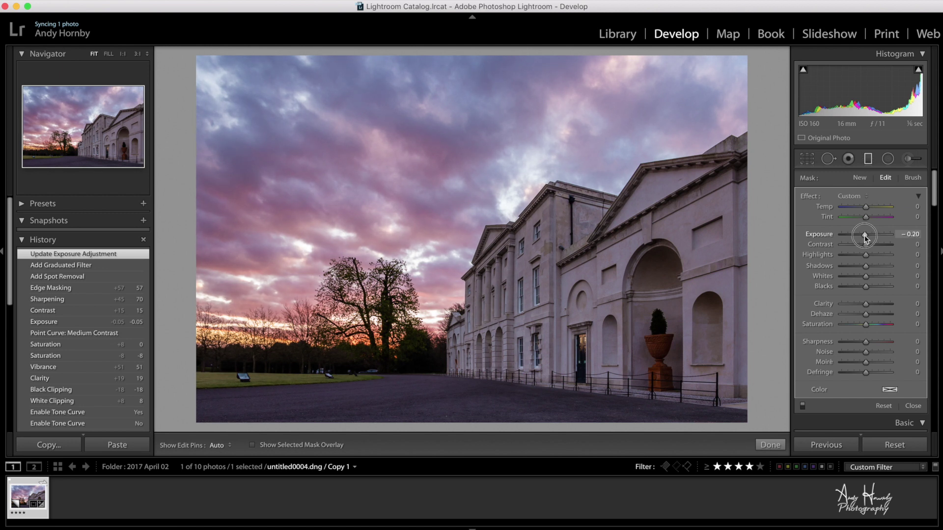
left_click_drag(865, 237, 865, 237)
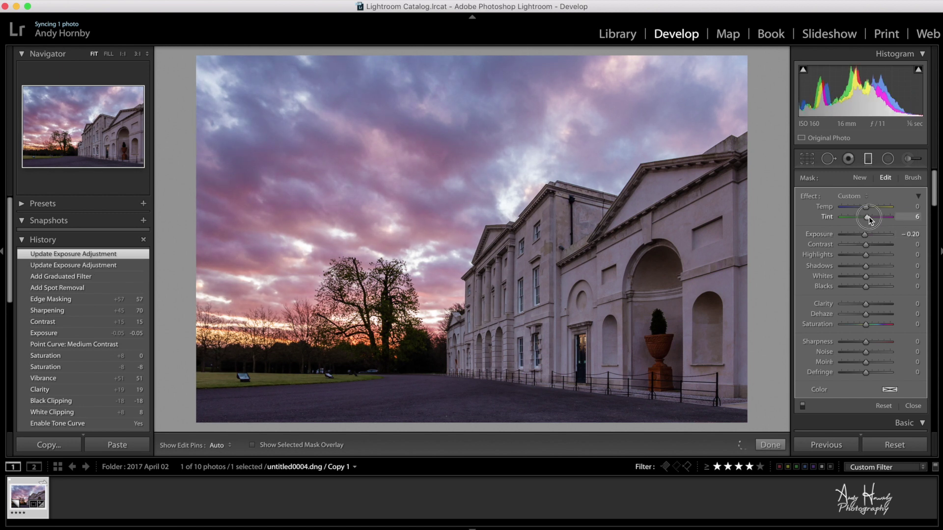
Push the sky filter's Tint to 54, toggling the filter off and on to compare.
left_click_drag(871, 217, 873, 217)
left_click_drag(878, 220, 868, 210)
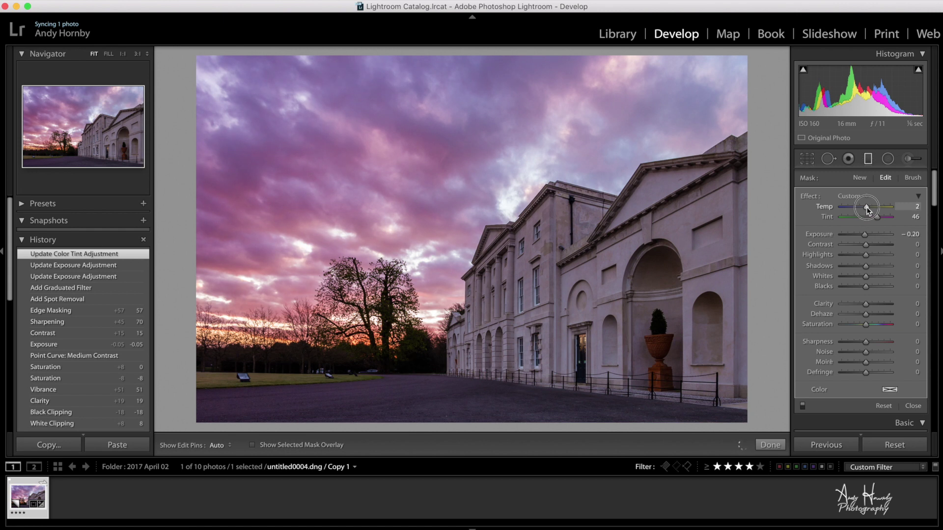
left_click_drag(865, 210, 866, 206)
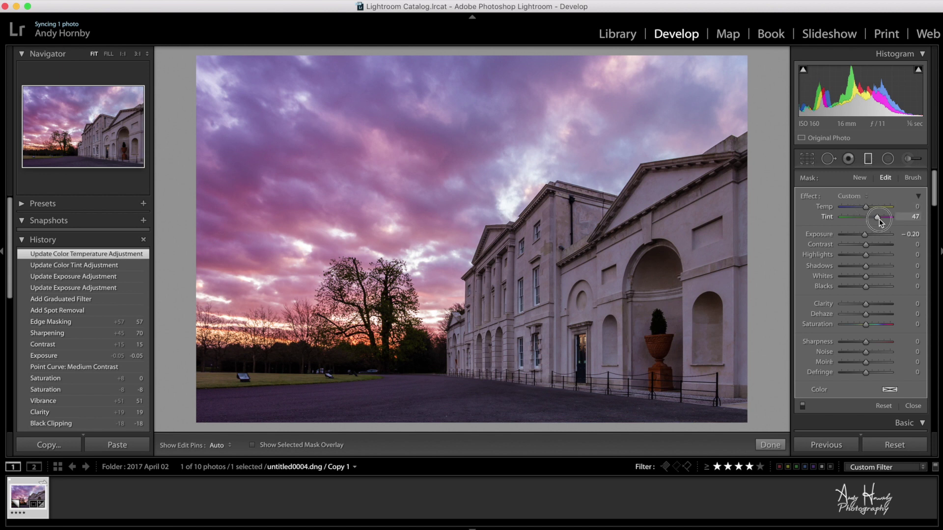
left_click_drag(880, 218, 880, 219)
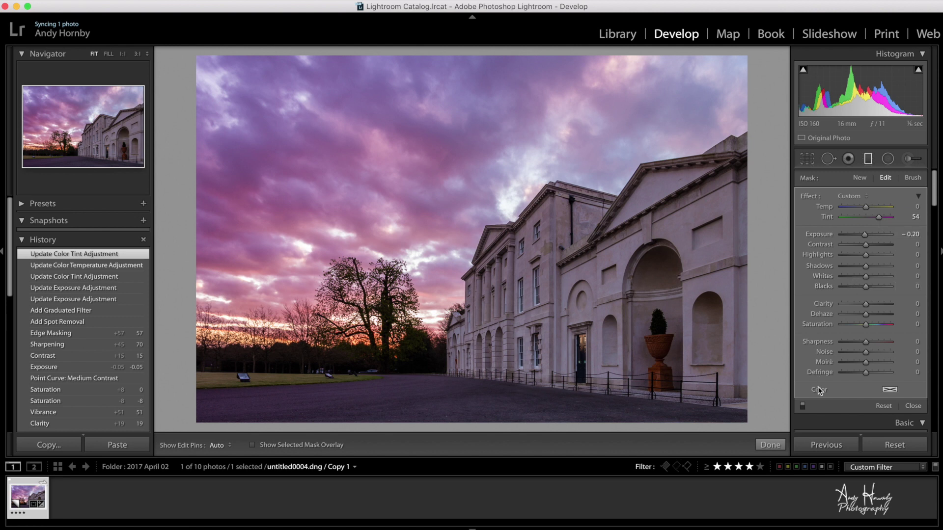
left_click(802, 406)
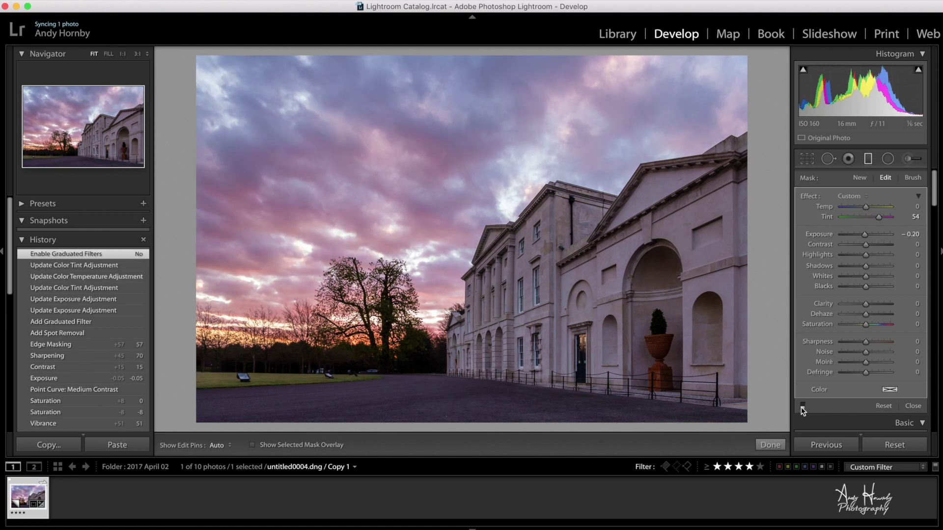
left_click(801, 408)
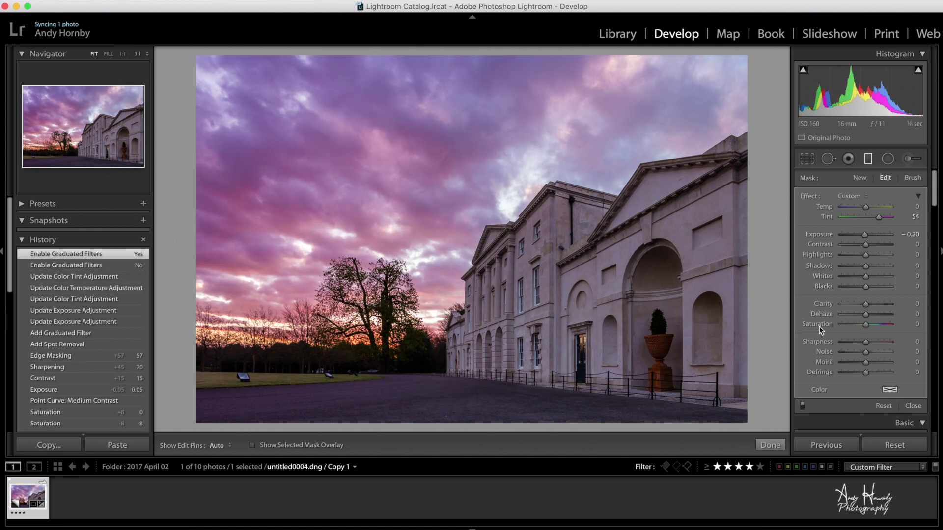
scroll(820, 330, "down", 1)
scroll(818, 330, "up", 1)
Add a second graduated filter up from the bottom edge, darkening the driveway at Exposure -0.42.
left_click(863, 180)
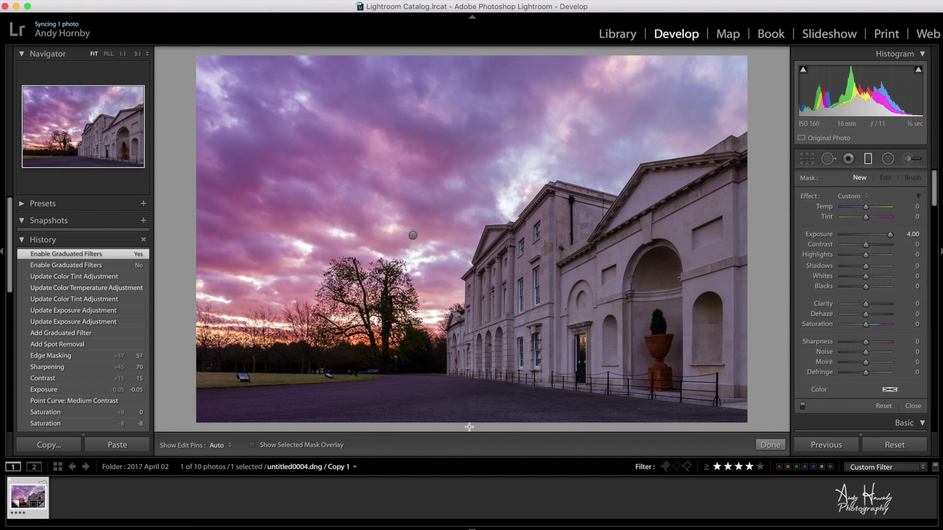
left_click_drag(468, 426, 468, 364)
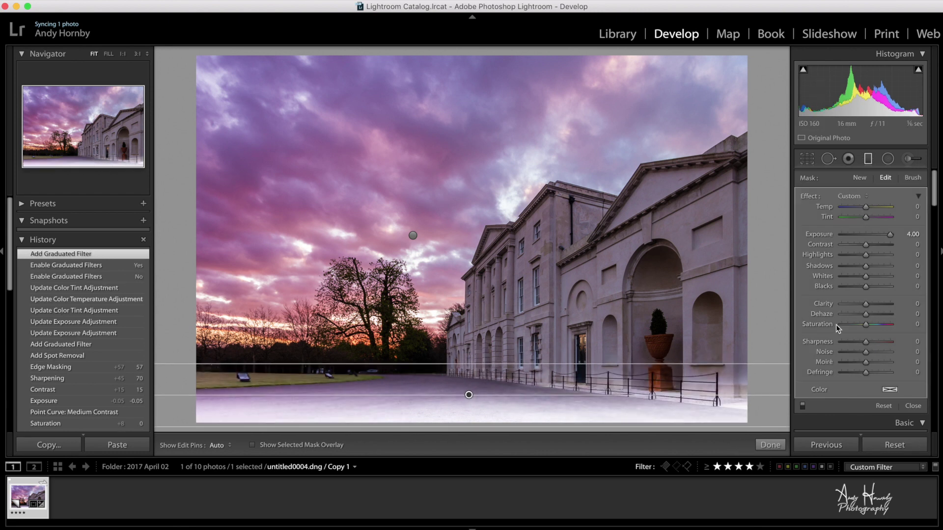
left_click(866, 235)
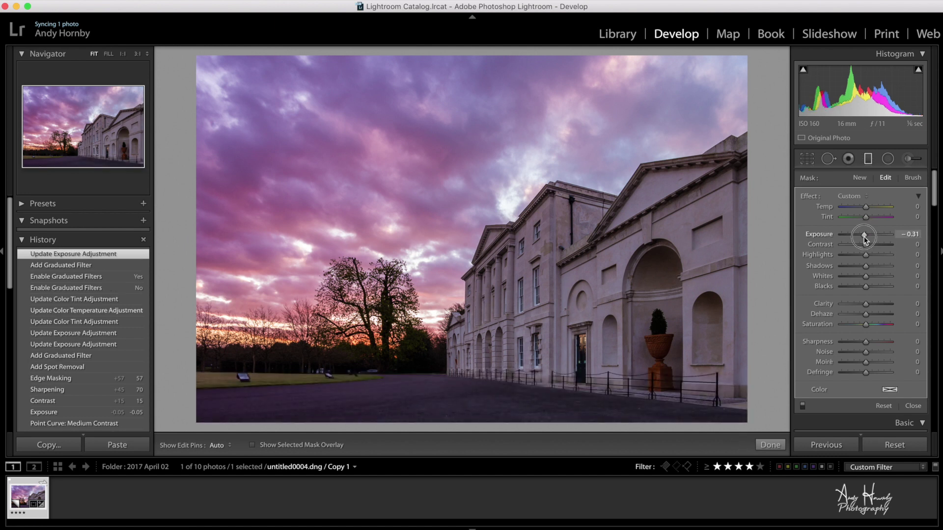
left_click_drag(863, 236, 862, 236)
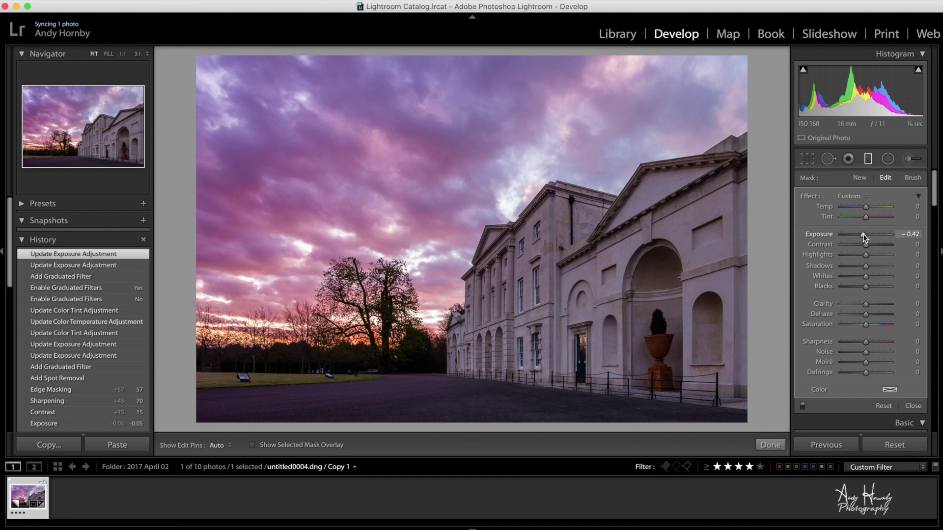
scroll(831, 187, "down", 5)
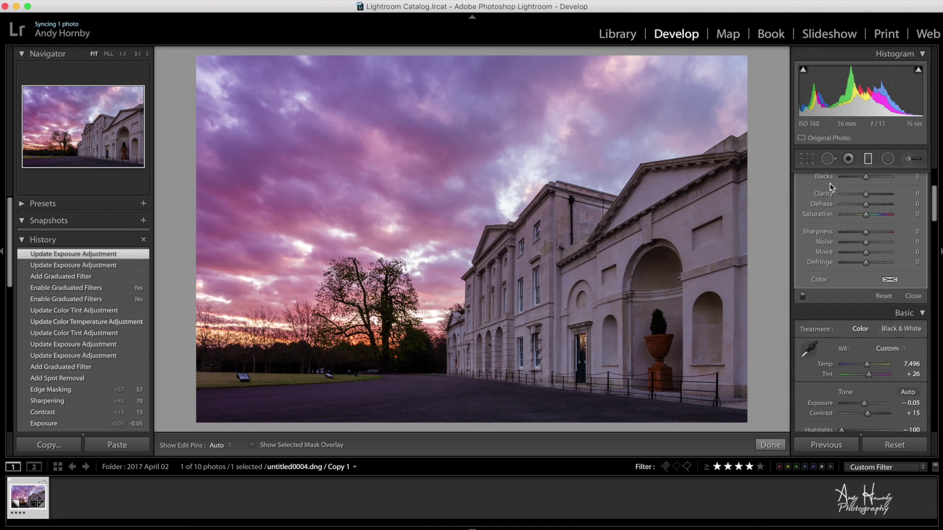
scroll(830, 187, "up", 5)
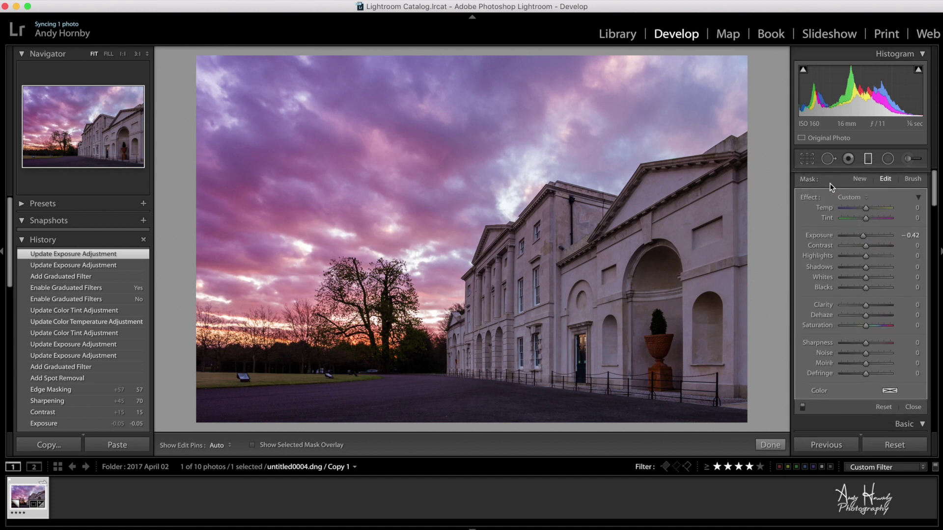
left_click(889, 160)
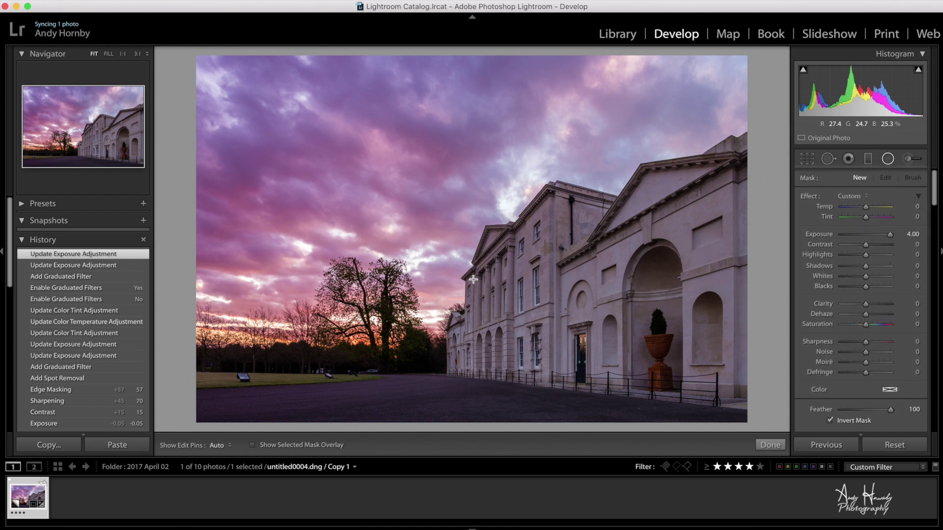
Draw a radial filter over the building's left wing with Exposure 0.95 and Temp 6.
left_click_drag(488, 317, 512, 373)
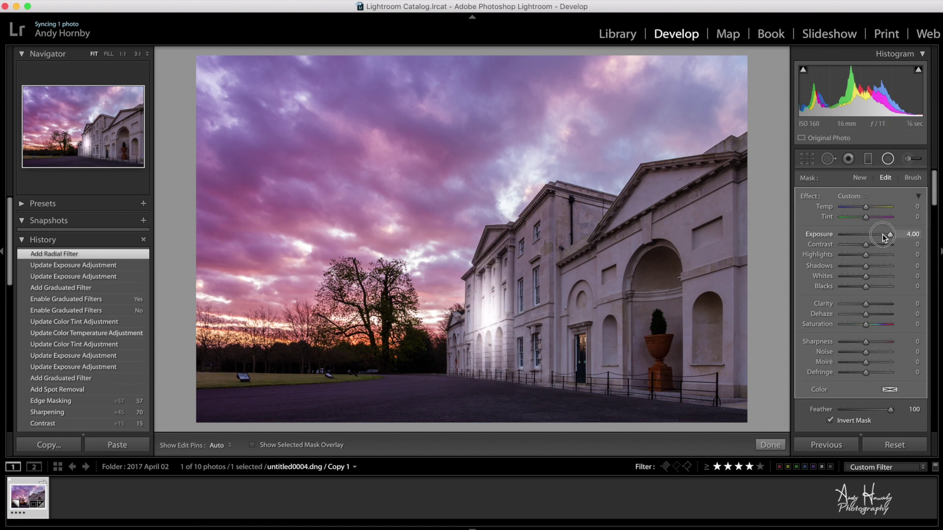
left_click_drag(888, 234, 868, 211)
key("alt")
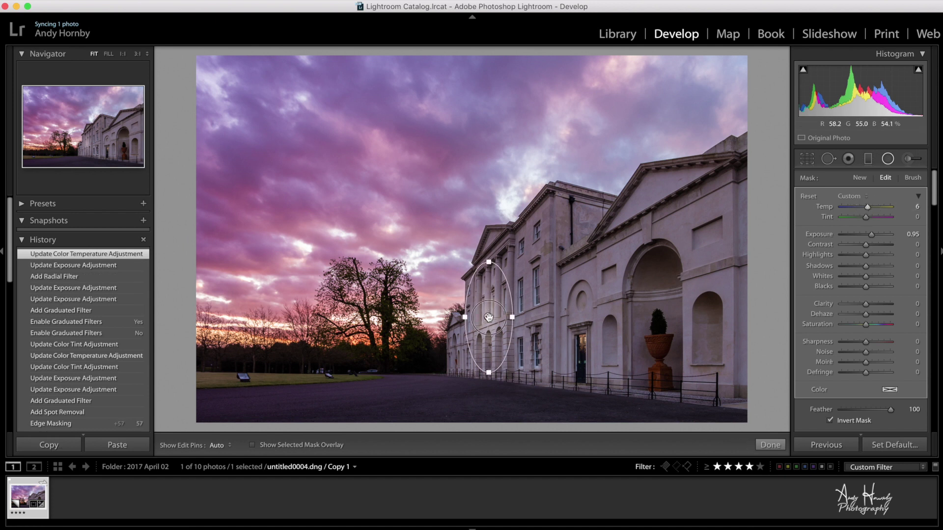
Duplicate the radial filter across the facade's arches and left end, resizing each copy.
left_click_drag(525, 304, 534, 293)
left_click_drag(534, 238, 534, 211)
left_click_drag(534, 299, 709, 284)
left_click_drag(708, 197, 709, 174)
left_click_drag(685, 292, 676, 292)
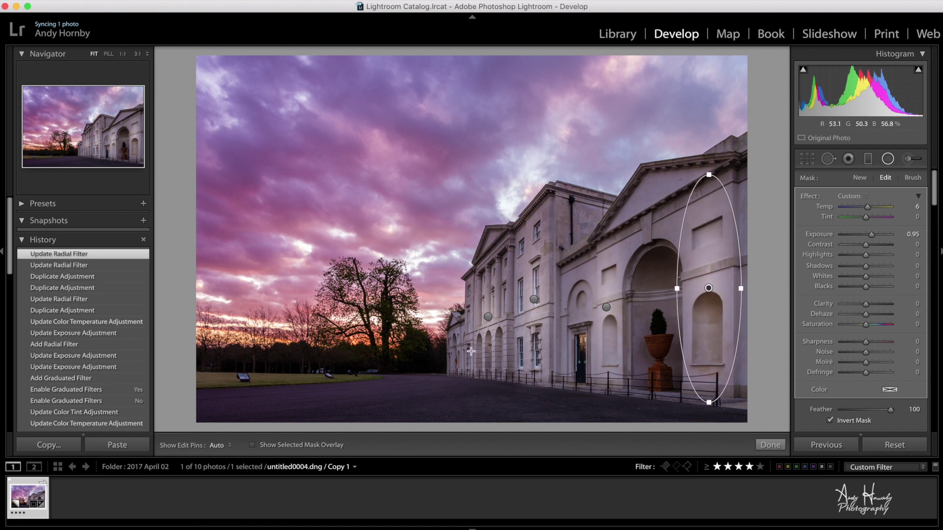
left_click_drag(488, 317, 456, 348)
left_click_drag(456, 401, 468, 347)
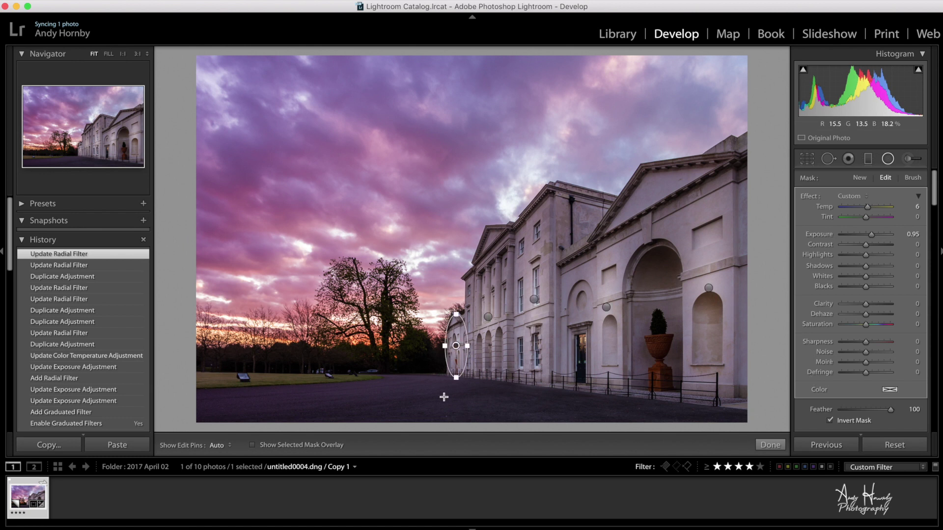
Draw a radial filter over the lawn with tint 11 and exposure about 0.88.
left_click(863, 177)
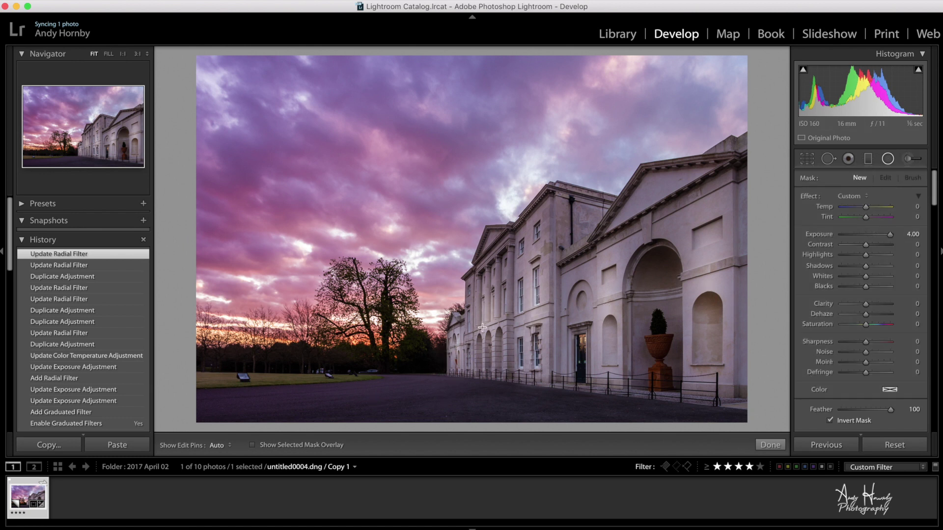
left_click_drag(329, 394, 366, 399)
left_click_drag(889, 235, 871, 235)
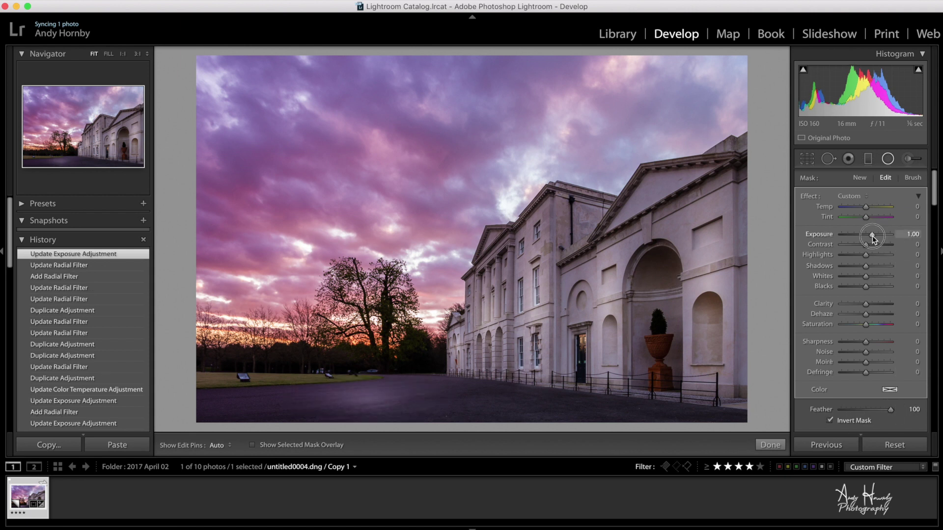
left_click_drag(871, 235, 871, 220)
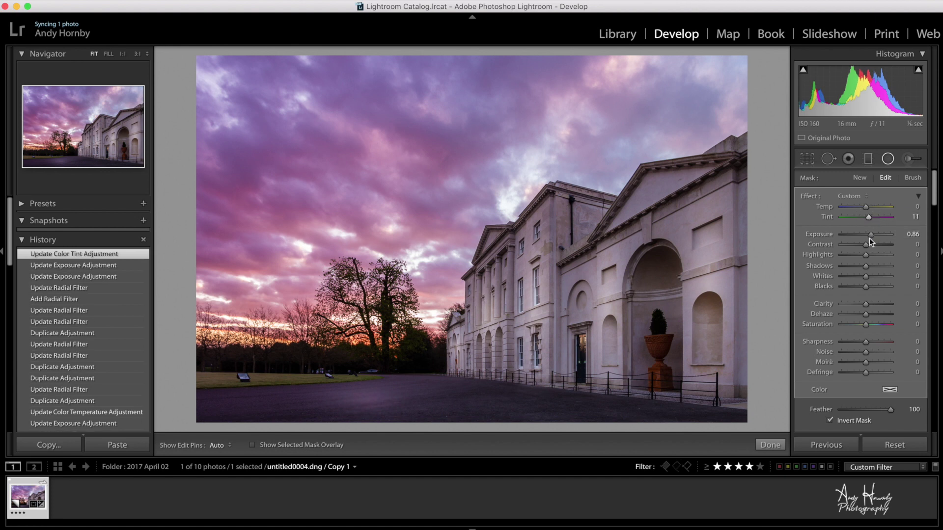
left_click(871, 237)
left_click_drag(871, 238, 870, 238)
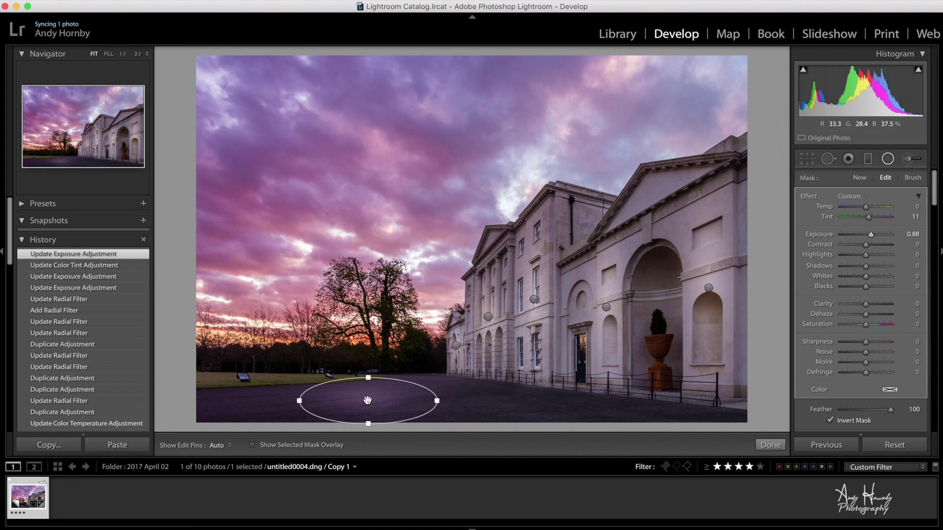
Duplicate the ellipse onto the driveway, widen and reposition it, and set exposure to 0.90.
left_click_drag(368, 400, 524, 403)
left_click_drag(440, 402, 428, 404)
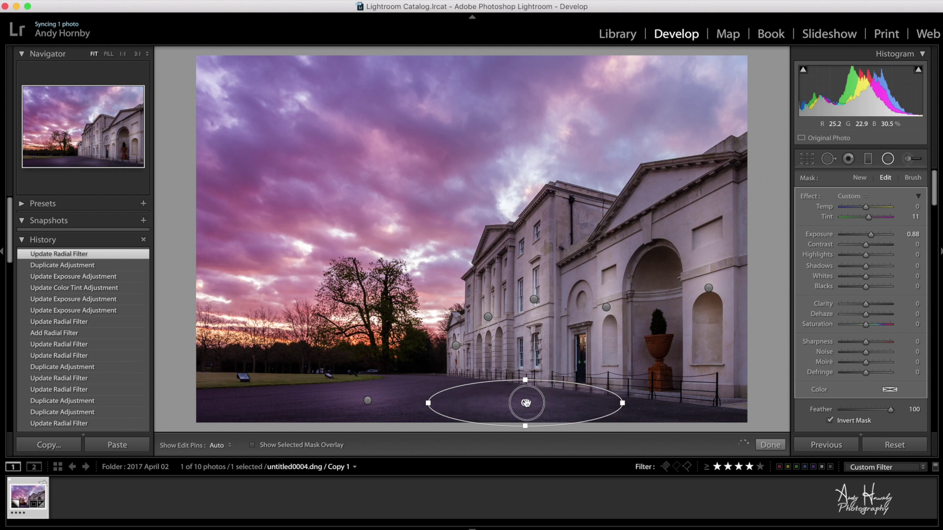
left_click_drag(525, 403, 513, 402)
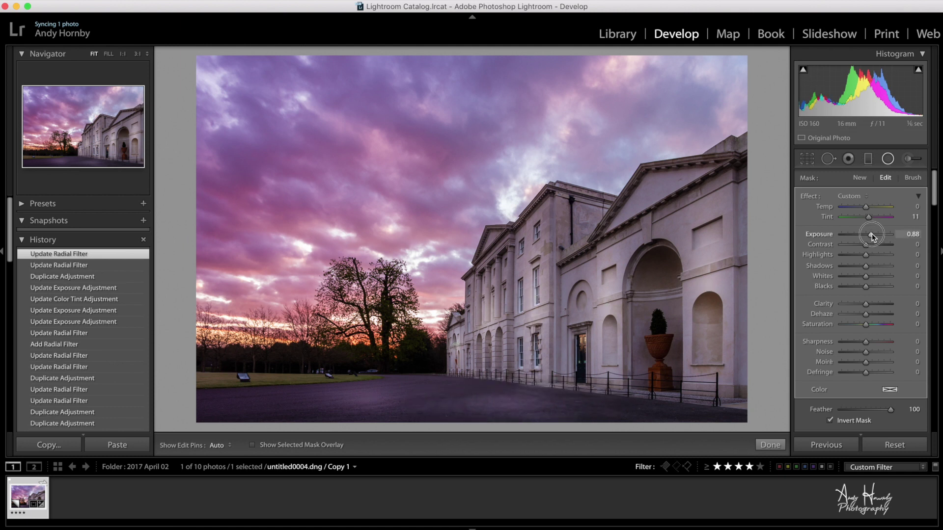
left_click_drag(872, 238, 872, 237)
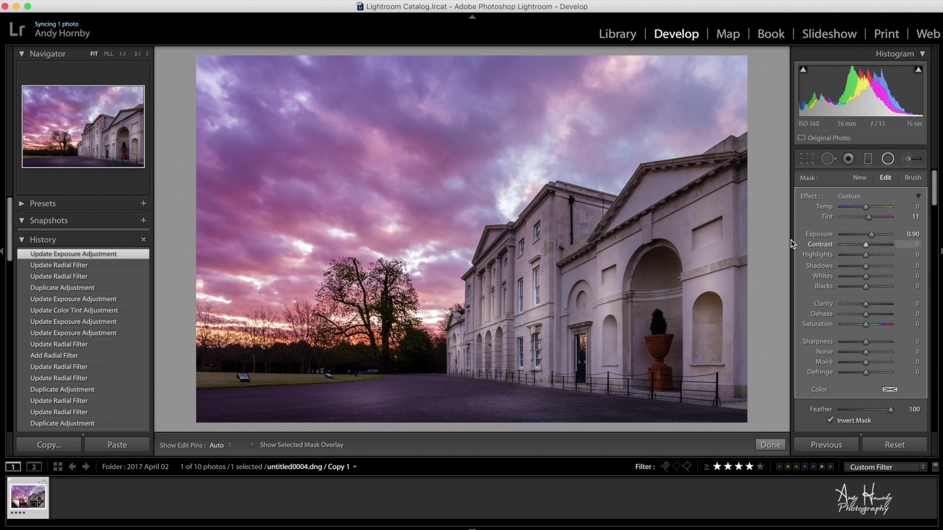
Set the Adjustment Brush to density 74 and exposure −1.04, then burn a stroke around the archway.
left_click(912, 159)
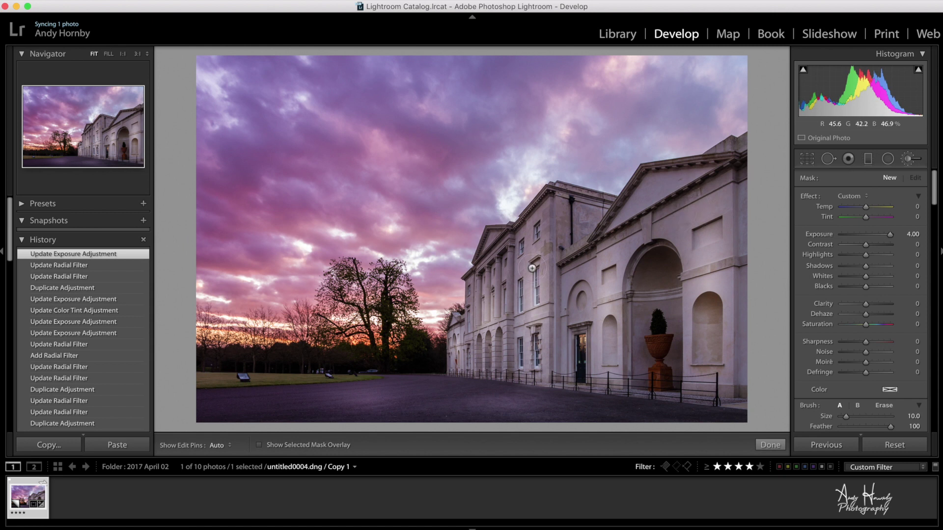
scroll(863, 343, "down", 3)
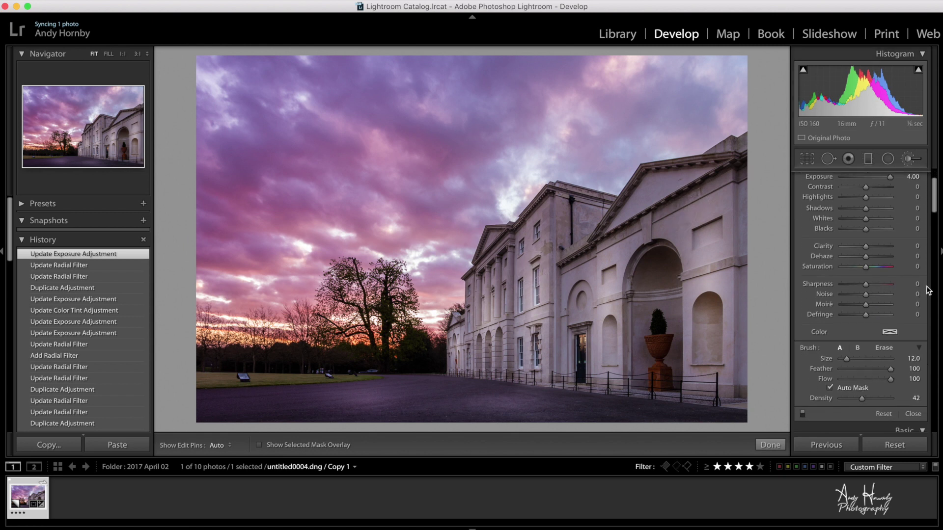
left_click_drag(861, 388, 878, 390)
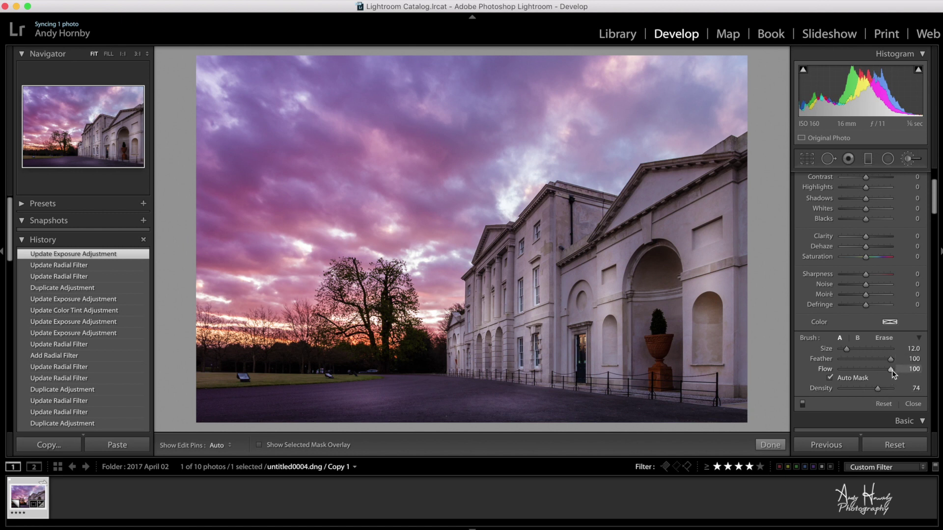
scroll(870, 211, "up", 3)
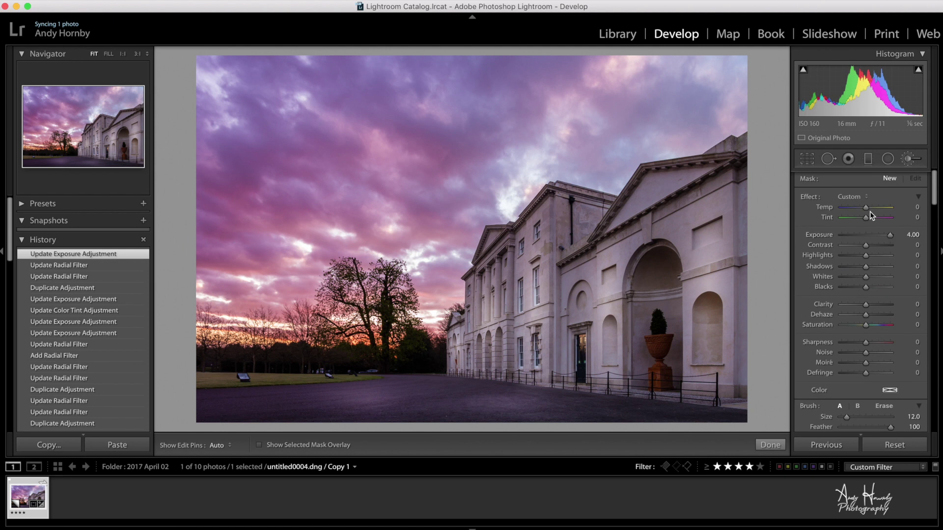
left_click_drag(890, 234, 859, 235)
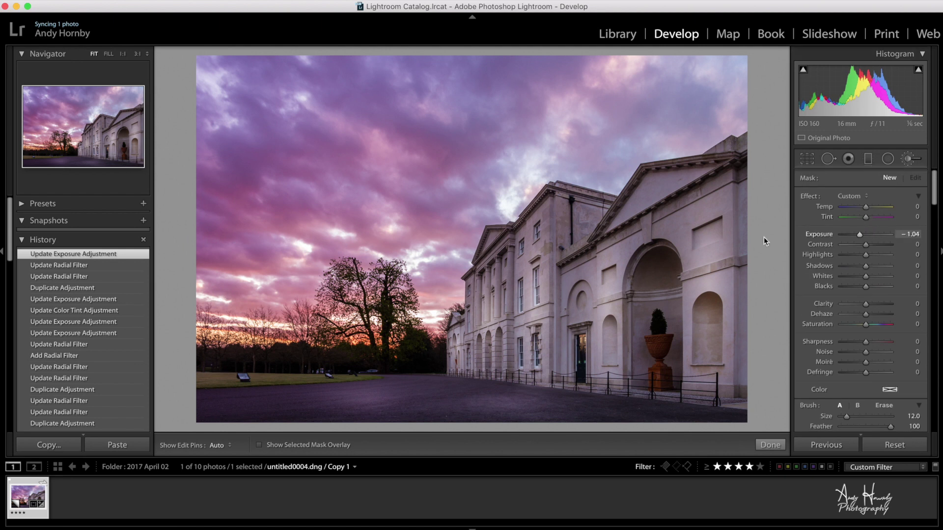
mouse_move(666, 260)
left_mouse_down()
mouse_move(648, 227)
mouse_move(653, 233)
left_mouse_up()
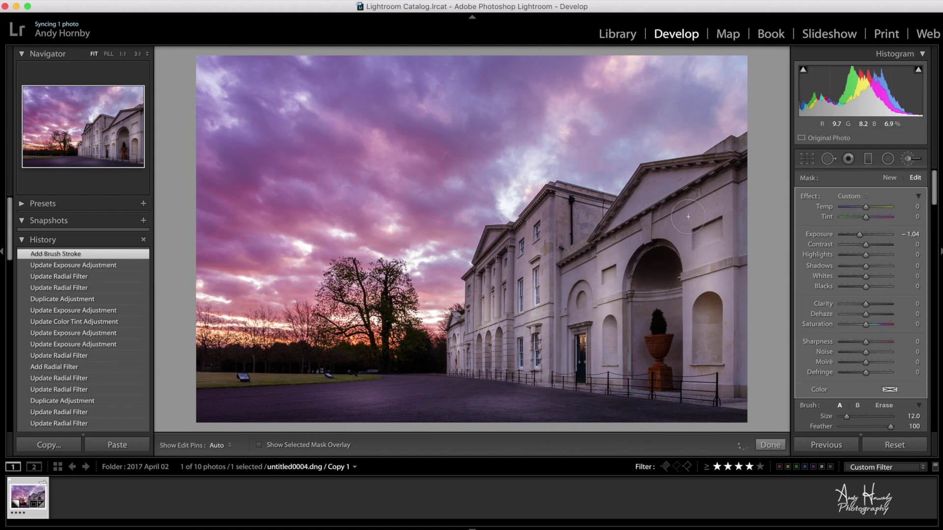
Darken the pediment with burn strokes, shrinking the brush to size 8.
mouse_move(722, 180)
left_mouse_down()
mouse_move(601, 244)
mouse_move(608, 226)
left_mouse_up()
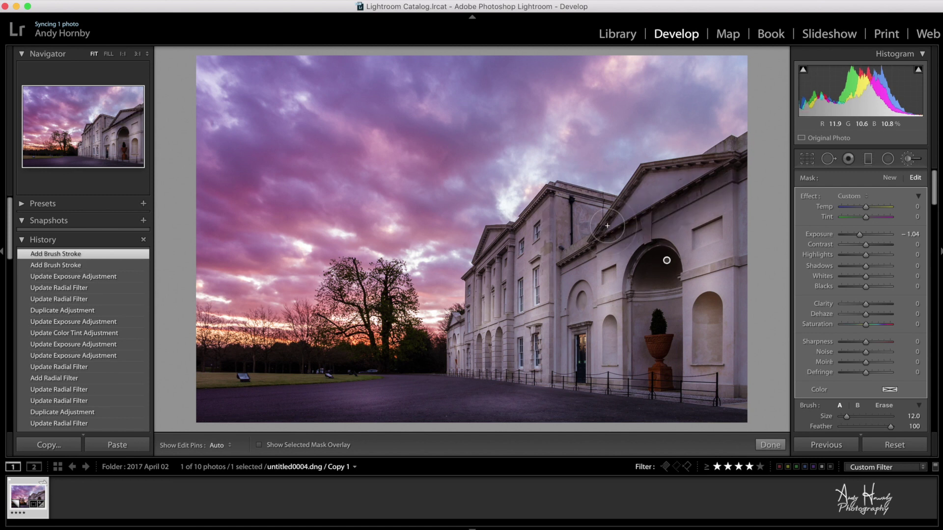
key("bracketleft")
key("bracketleft")
key("bracketleft")
key("bracketleft")
key("h")
left_click_drag(730, 167, 664, 196)
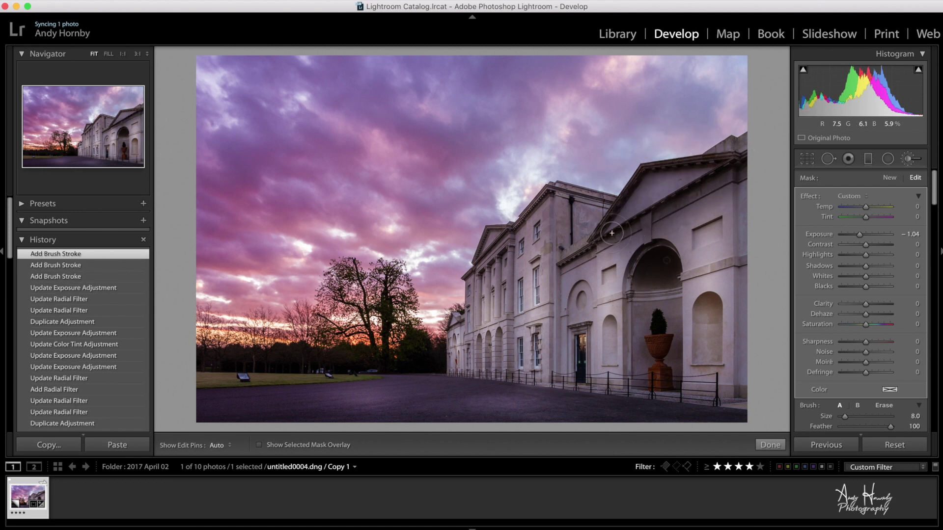
key("h")
Burn the left facade and arch niches, ease the mask to −0.16 exposure, then start a new mask.
left_click(549, 242)
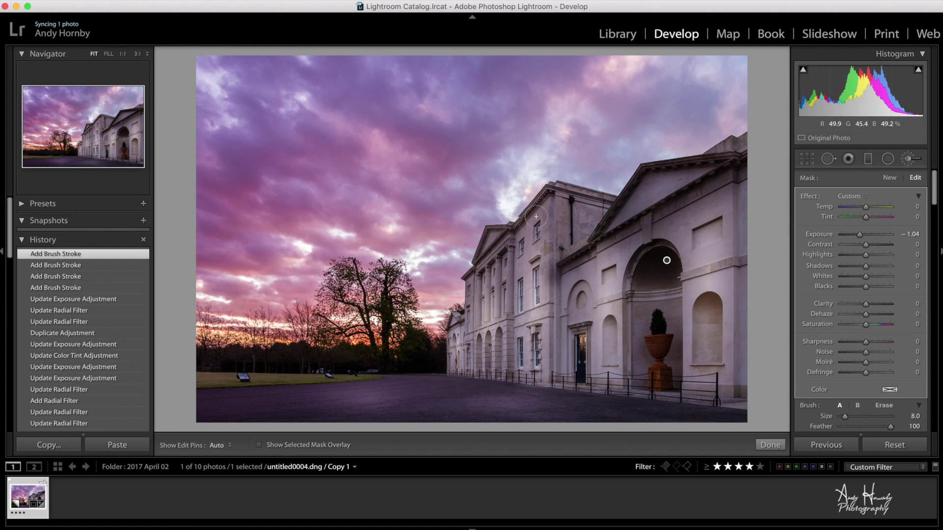
mouse_move(532, 221)
left_mouse_down()
mouse_move(488, 211)
mouse_move(442, 265)
mouse_move(465, 307)
mouse_move(442, 343)
mouse_move(471, 346)
mouse_move(489, 333)
mouse_move(497, 353)
mouse_move(500, 343)
left_mouse_up()
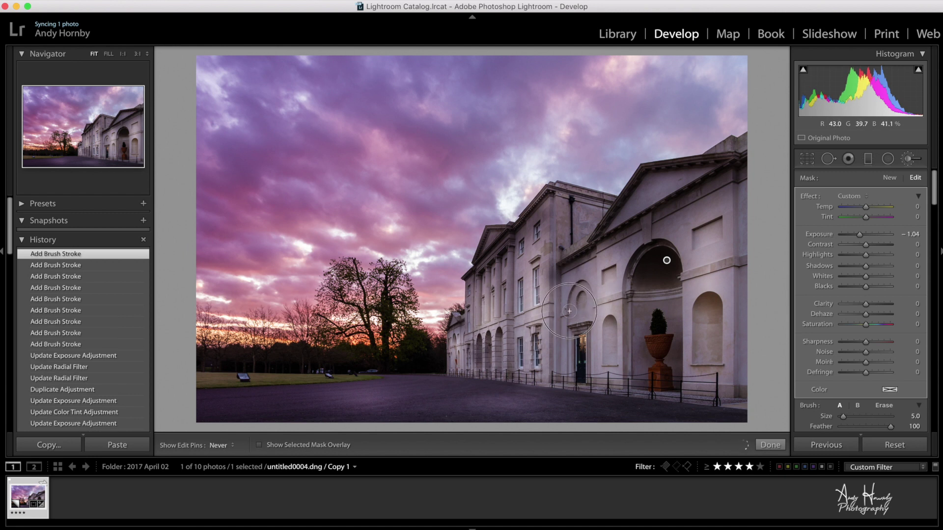
key("h")
left_click_drag(569, 311, 582, 290)
mouse_move(609, 334)
left_mouse_down()
mouse_move(631, 319)
mouse_move(623, 343)
left_mouse_up()
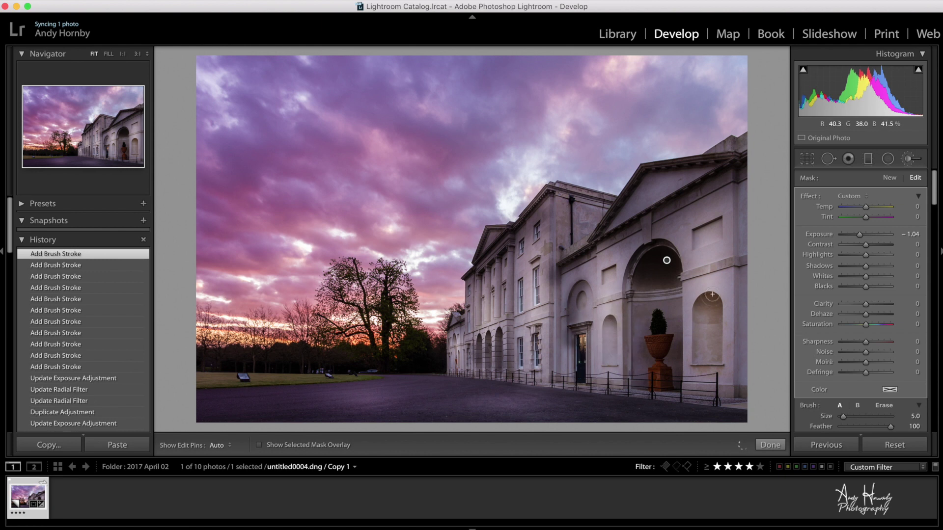
mouse_move(712, 295)
left_mouse_down()
mouse_move(731, 295)
mouse_move(707, 304)
mouse_move(699, 324)
left_mouse_up()
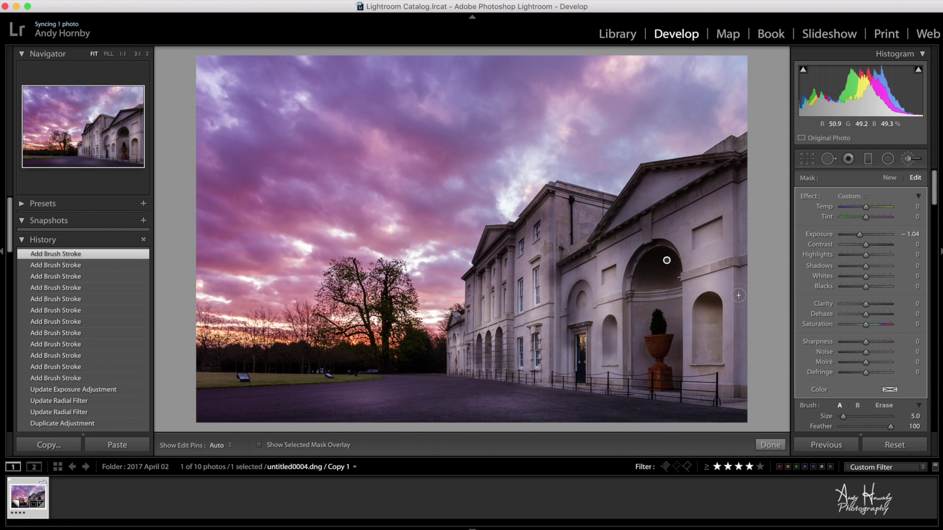
left_click_drag(860, 235, 866, 239)
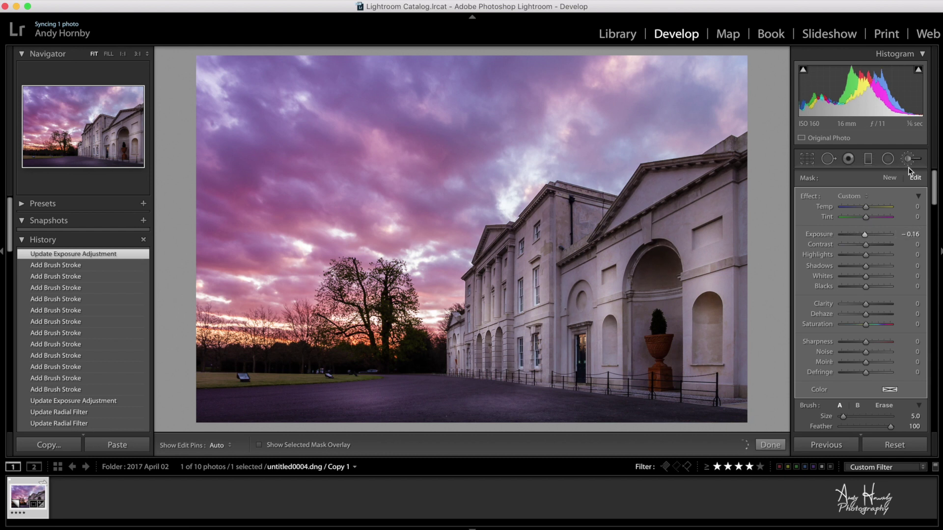
left_click(894, 178)
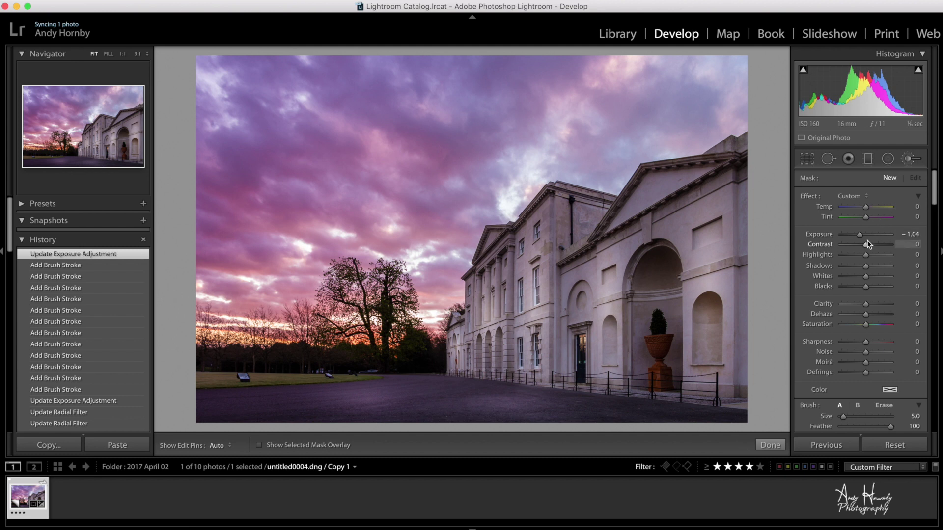
Set the new brush to exposure 1.81 with warmer temperature and brighten the building and left niche.
left_click_drag(865, 235, 878, 238)
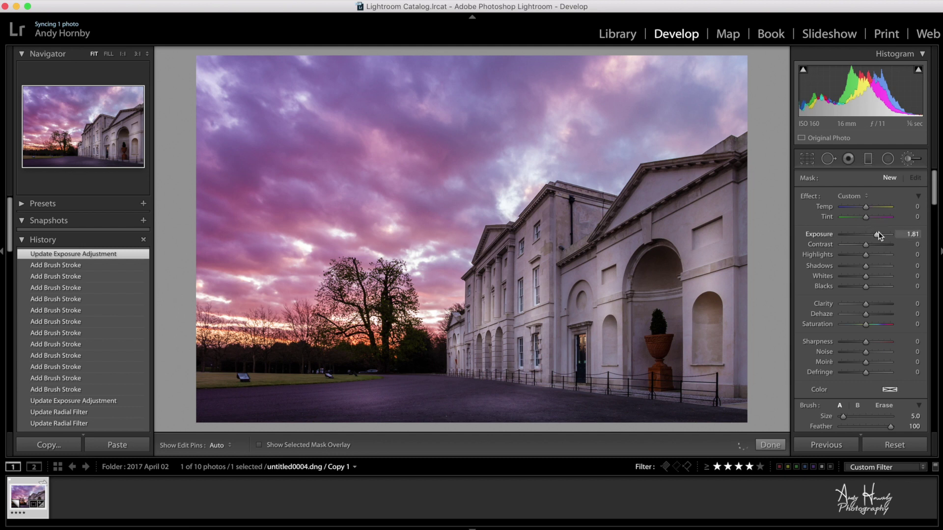
left_click_drag(865, 207, 869, 217)
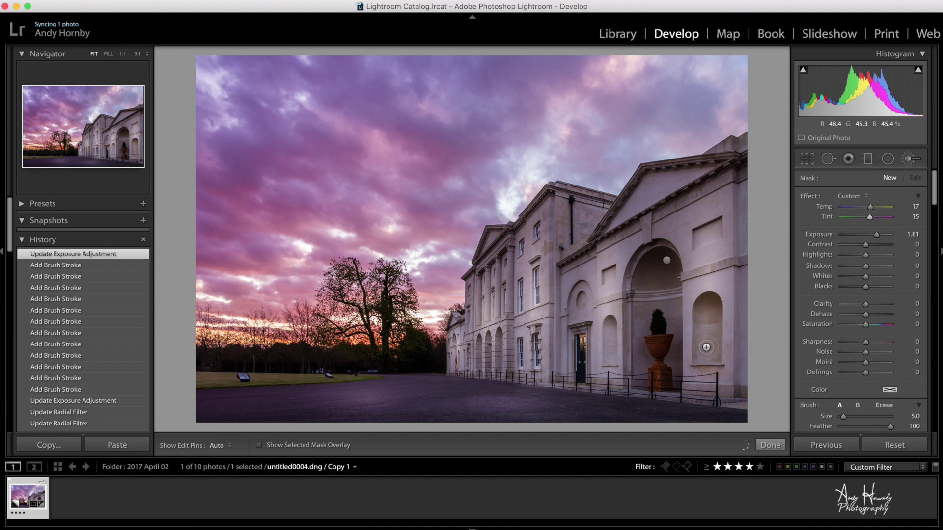
left_click(705, 347)
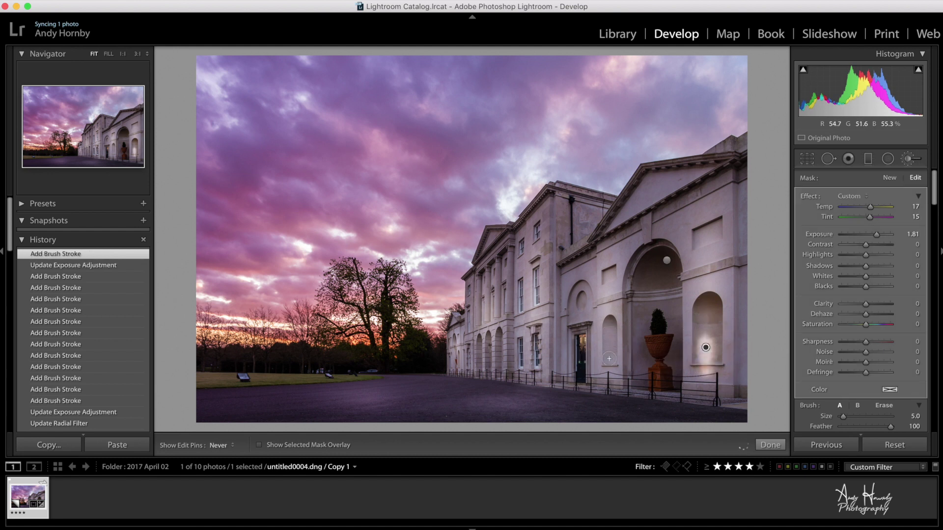
key("h")
left_click(587, 301)
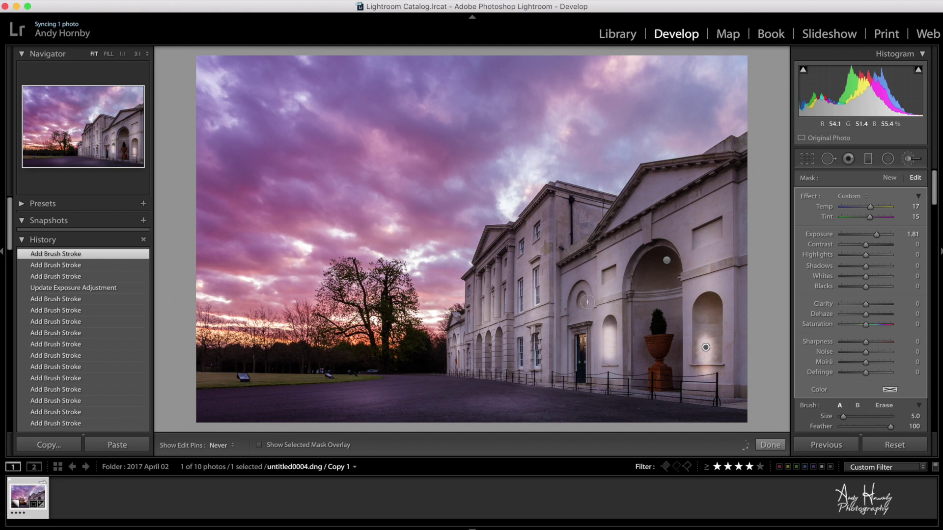
left_click(584, 297)
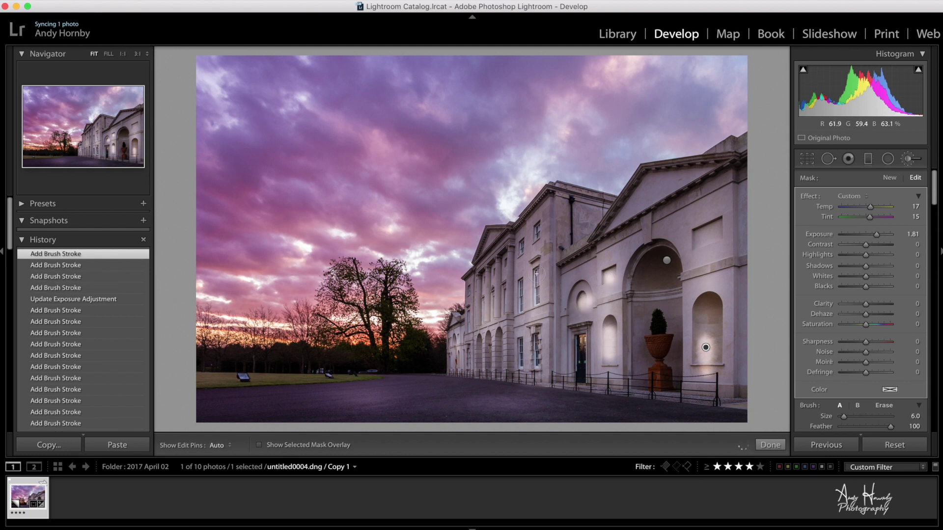
Brighten the pediment plus the left wing's windows and walls with brush strokes.
left_click(537, 274)
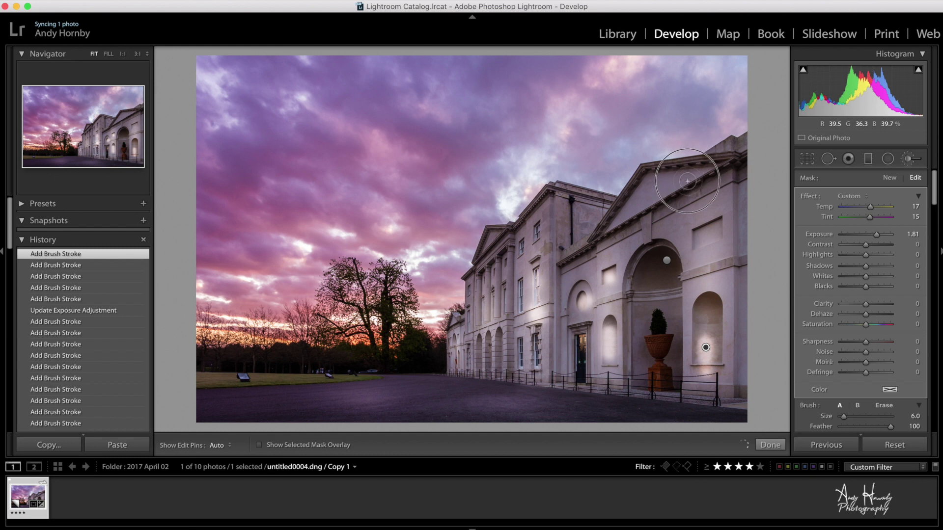
left_click_drag(687, 180, 633, 221)
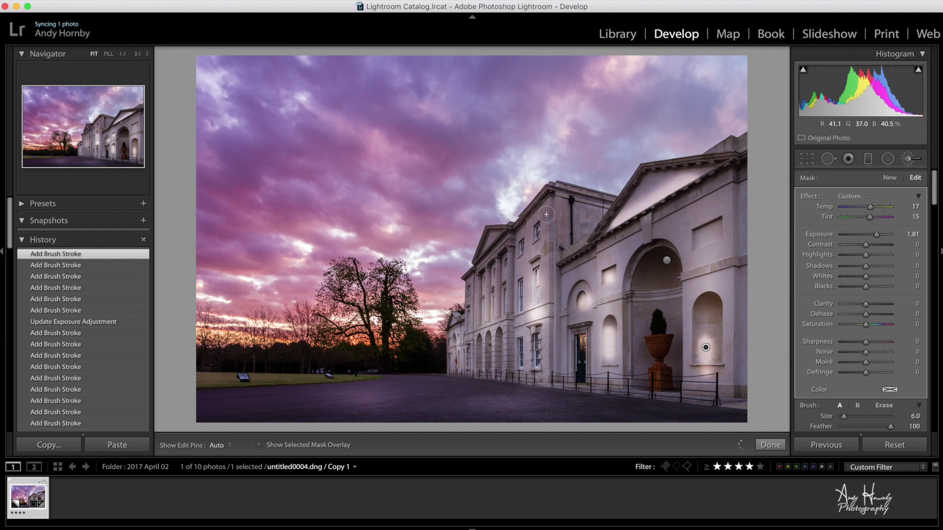
left_click_drag(523, 243, 537, 247)
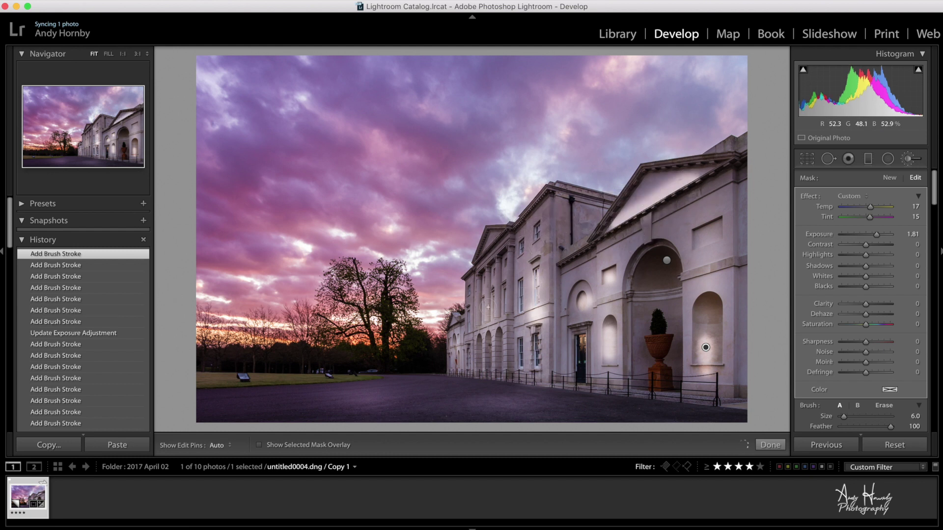
left_click(494, 278)
scroll(493, 278, "up", 3)
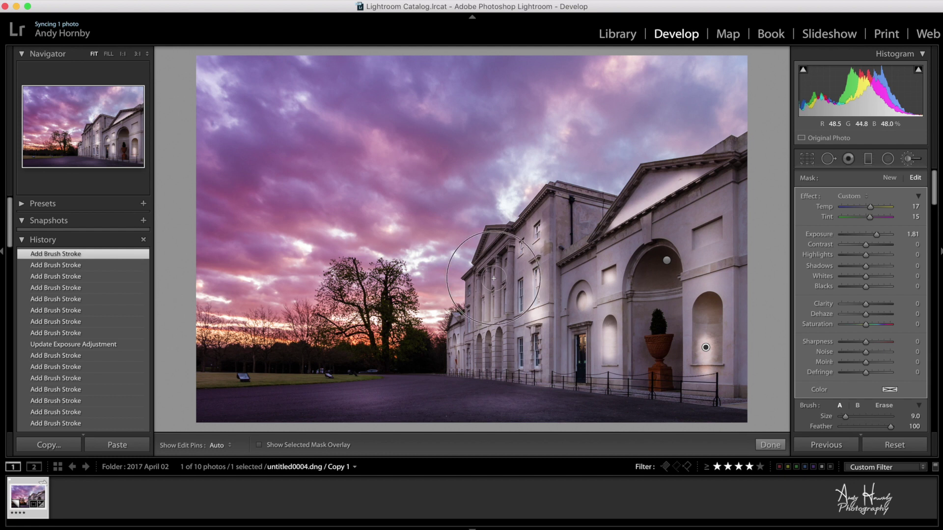
mouse_move(535, 238)
left_mouse_down()
mouse_move(464, 319)
mouse_move(467, 341)
mouse_move(489, 282)
mouse_move(471, 316)
left_mouse_up()
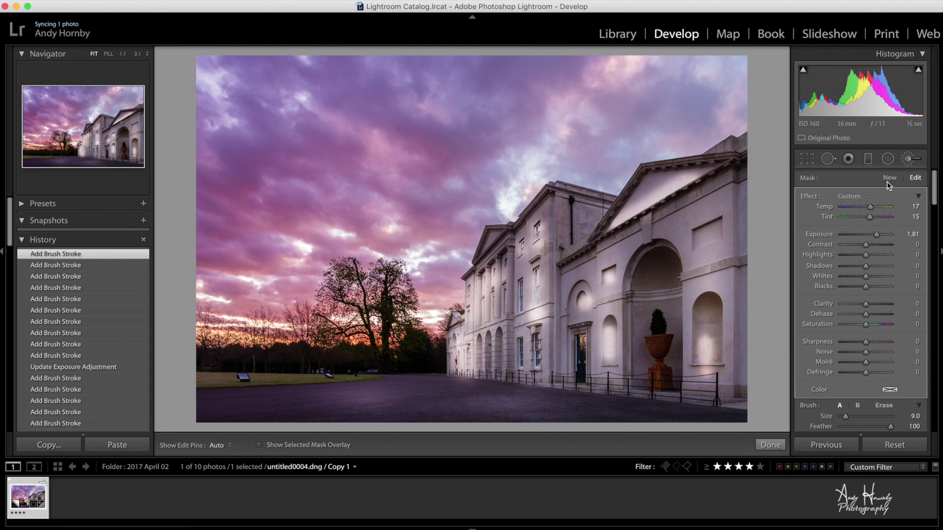
Lower the brightening brush mask's exposure to 0.10.
left_click_drag(876, 235, 867, 238)
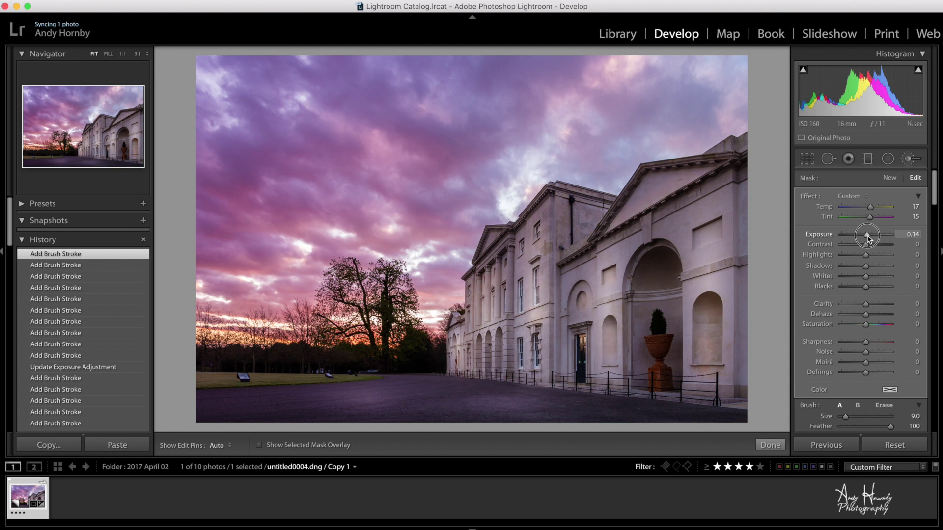
left_click_drag(866, 237, 867, 237)
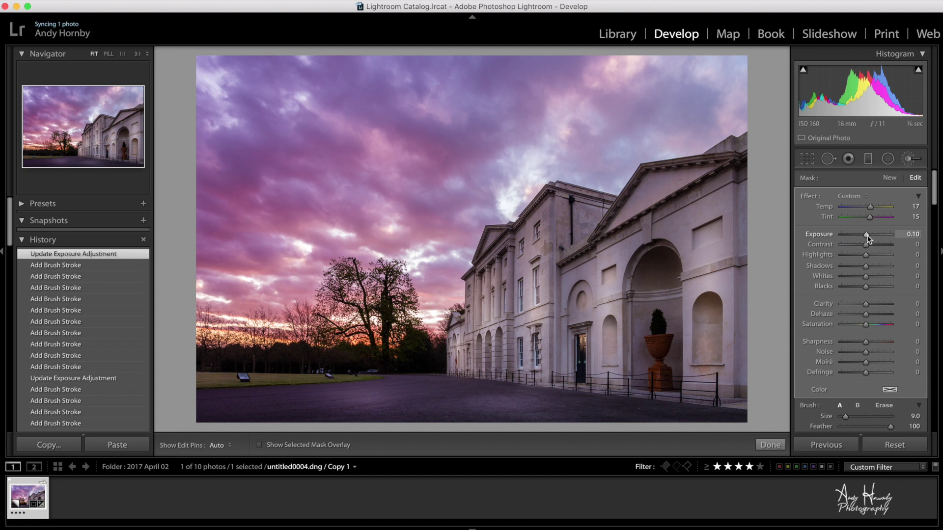
scroll(830, 256, "down", 3)
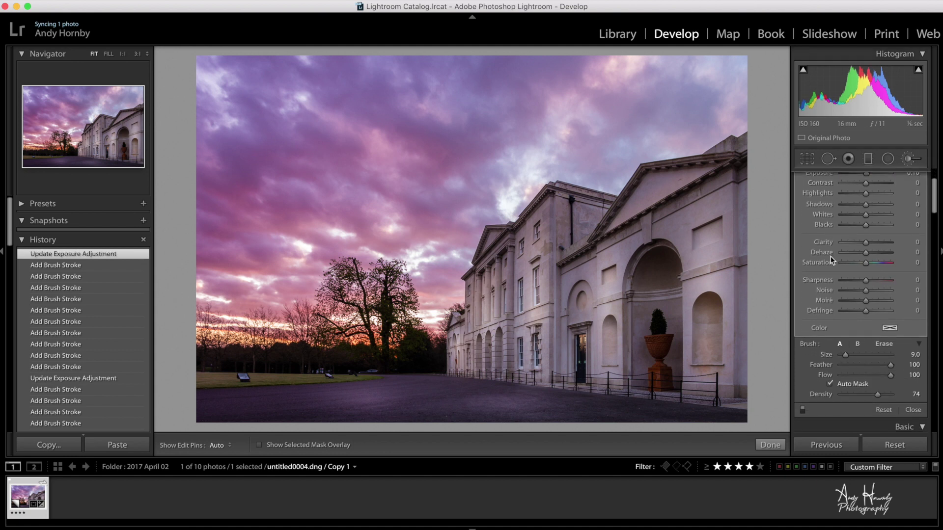
Compare with brush adjustments off and on three times, leaving them on.
left_click(803, 409)
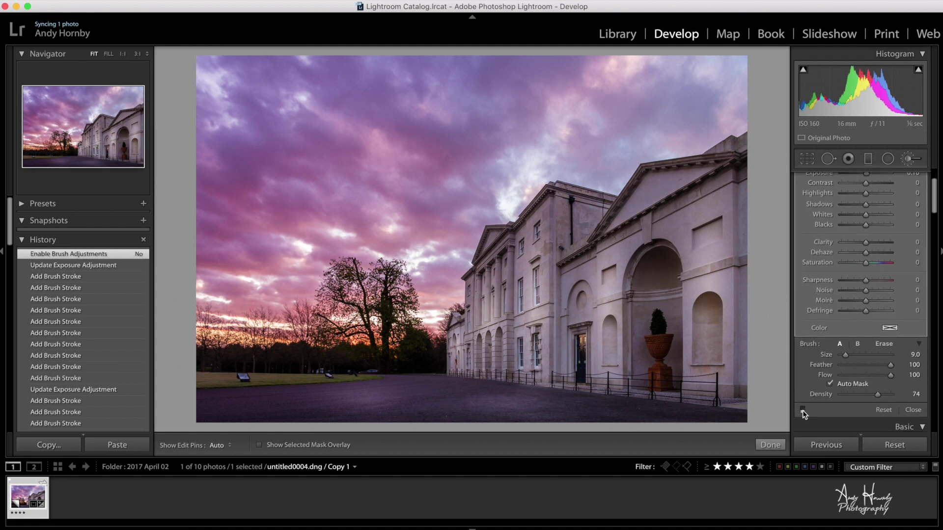
left_click(802, 409)
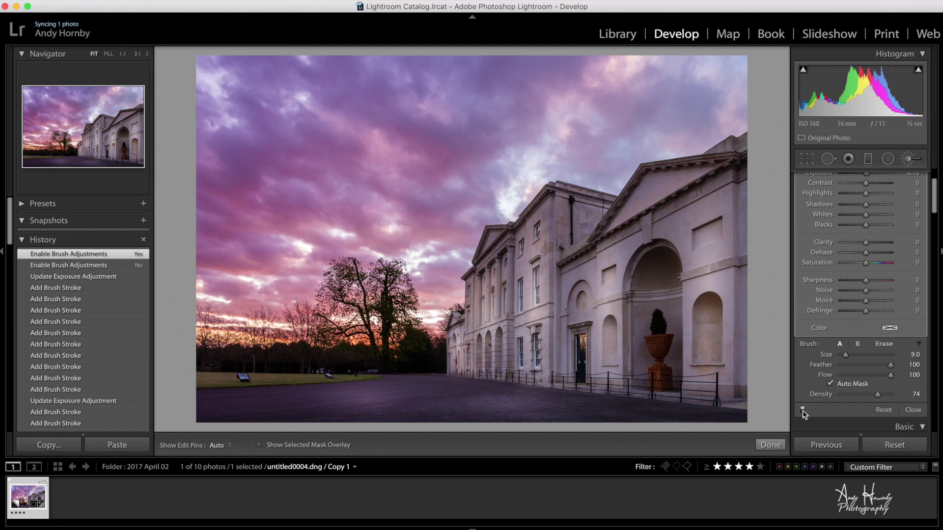
left_click(802, 409)
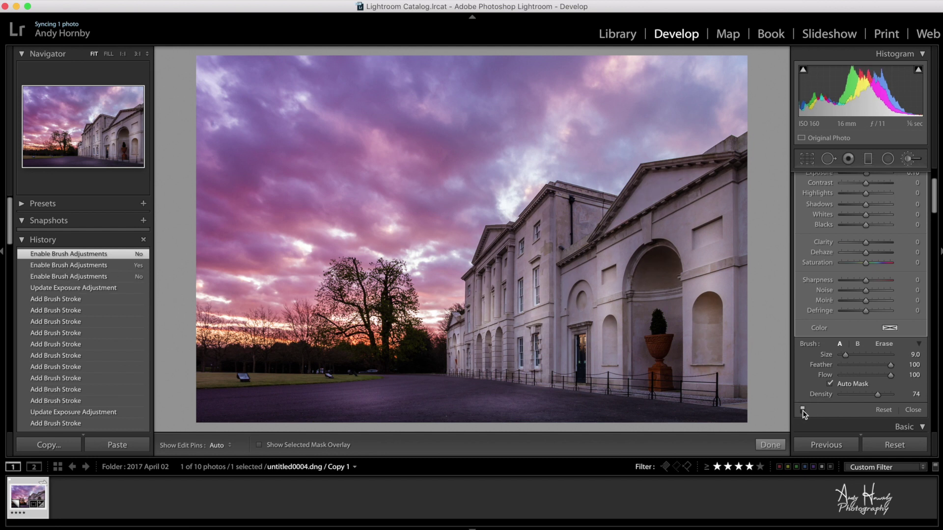
left_click(802, 409)
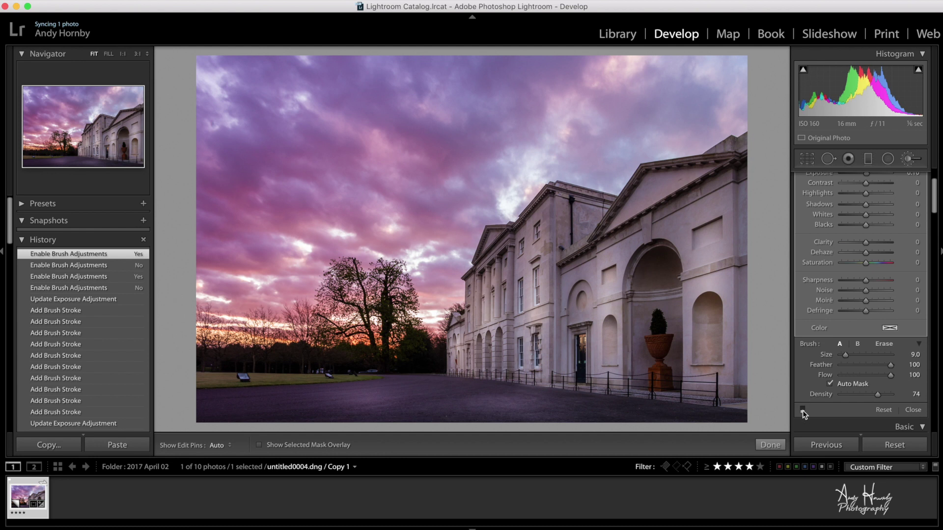
left_click(802, 410)
left_click(802, 409)
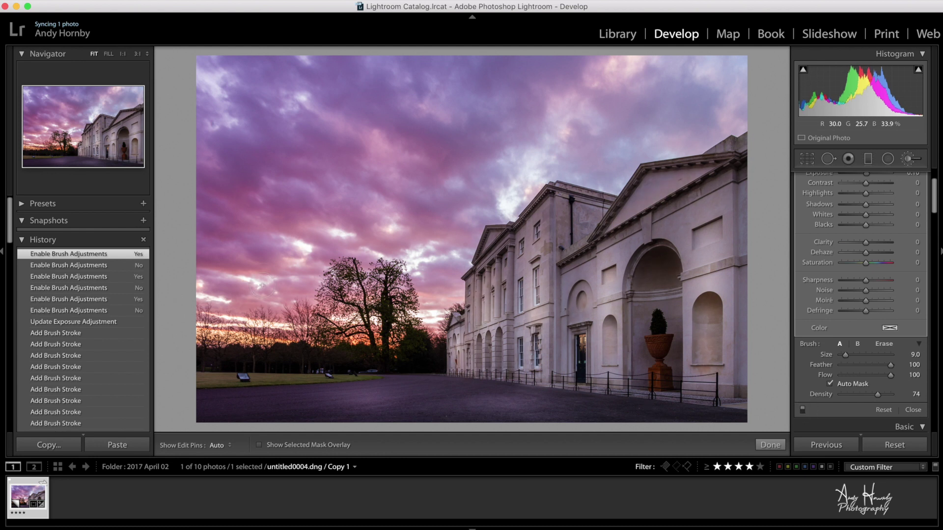
left_click(36, 159)
Zoom to the lawn area and create a new brush with exposure 3.66.
key("z")
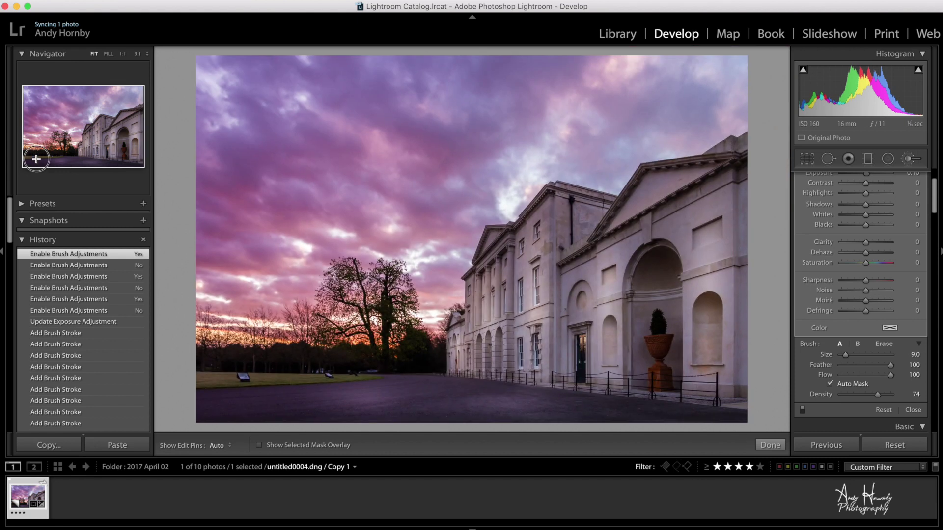
left_click(35, 157)
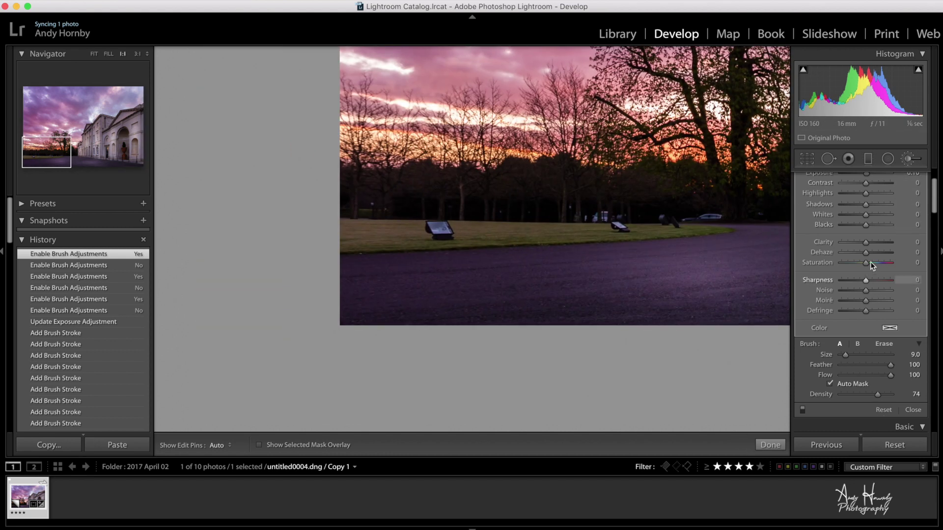
scroll(870, 261, "up", 3)
left_click(889, 178)
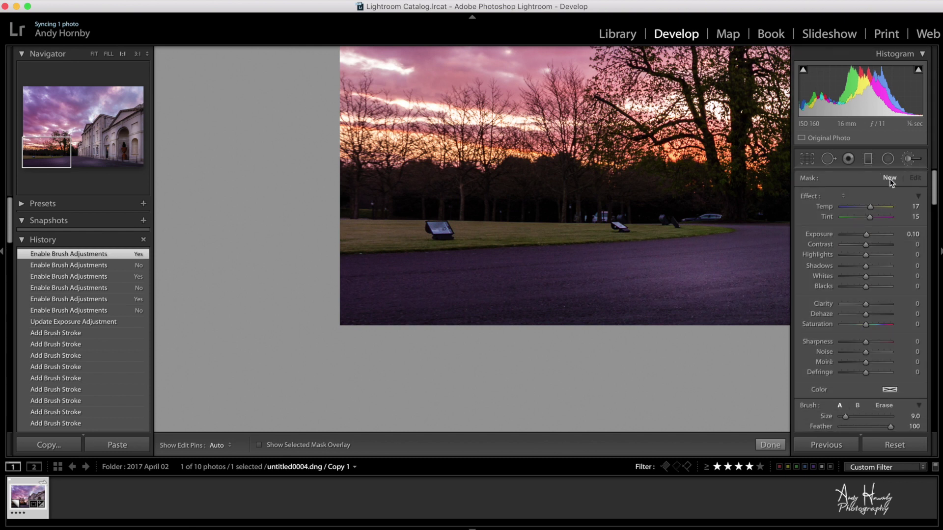
left_click_drag(876, 235, 888, 236)
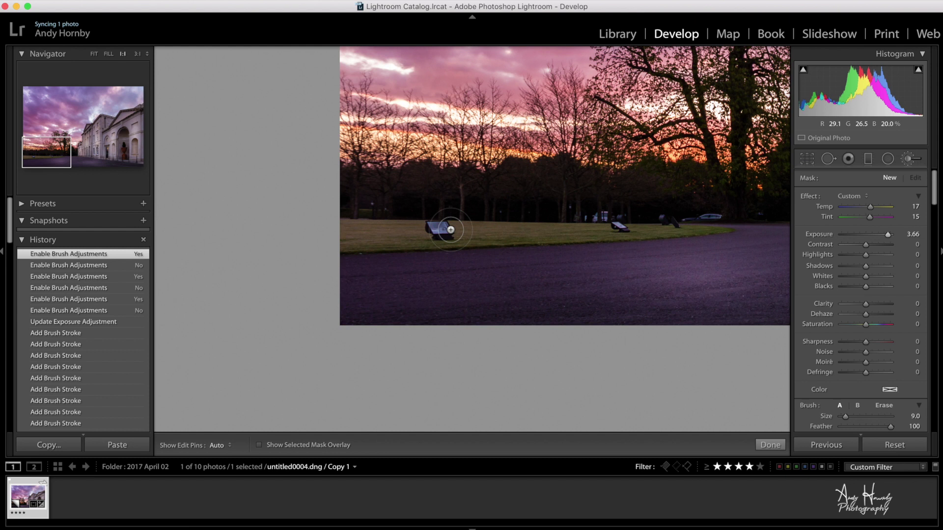
Zoom in closely and paint glow over the first lawn lamp's glass.
left_click(137, 54)
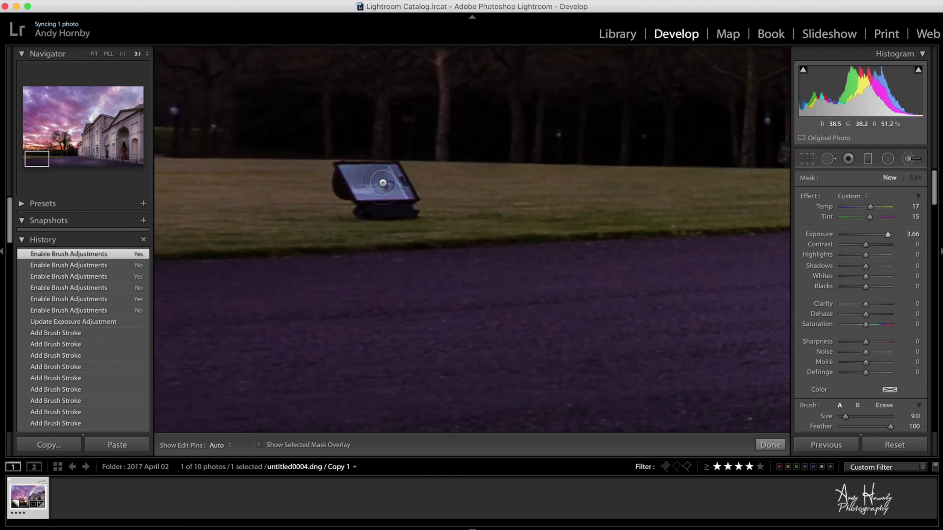
scroll(383, 182, "down", 3)
key("h")
mouse_move(403, 192)
left_mouse_down()
mouse_move(391, 170)
mouse_move(347, 169)
mouse_move(362, 195)
mouse_move(397, 190)
mouse_move(382, 181)
mouse_move(367, 185)
mouse_move(392, 193)
left_mouse_up()
key("h")
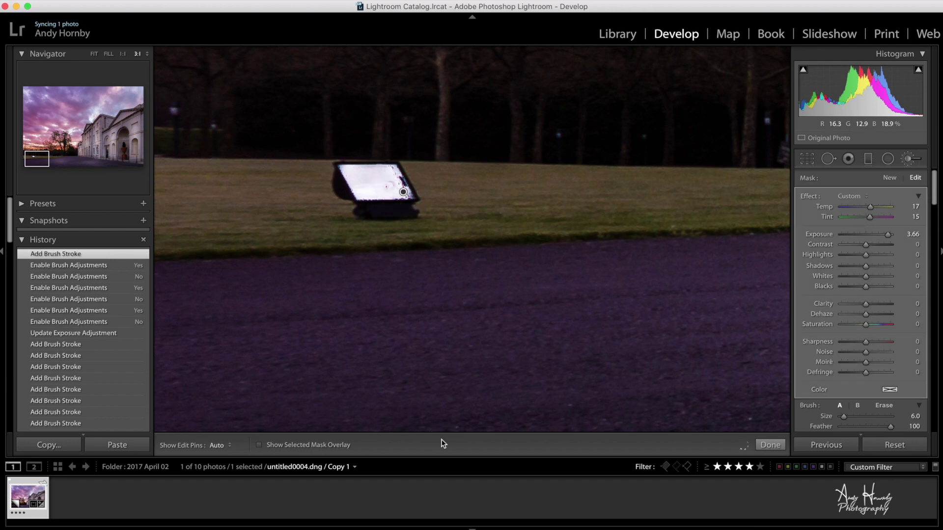
Paint glow over the second lamp's glass, then zoom out to see both lamps.
left_click_drag(38, 158, 46, 158)
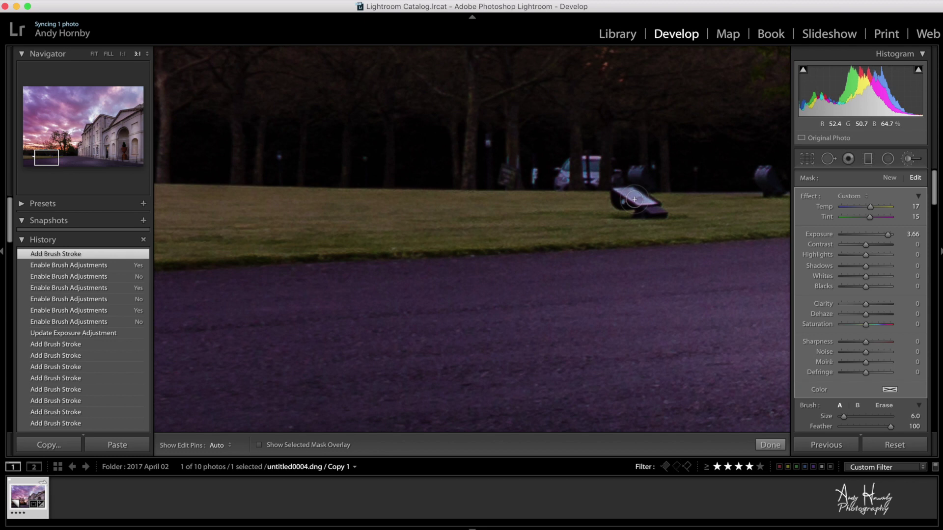
scroll(634, 199, "down", 4)
key("h")
mouse_move(647, 201)
left_mouse_down()
mouse_move(618, 191)
mouse_move(639, 202)
left_mouse_up()
key("h")
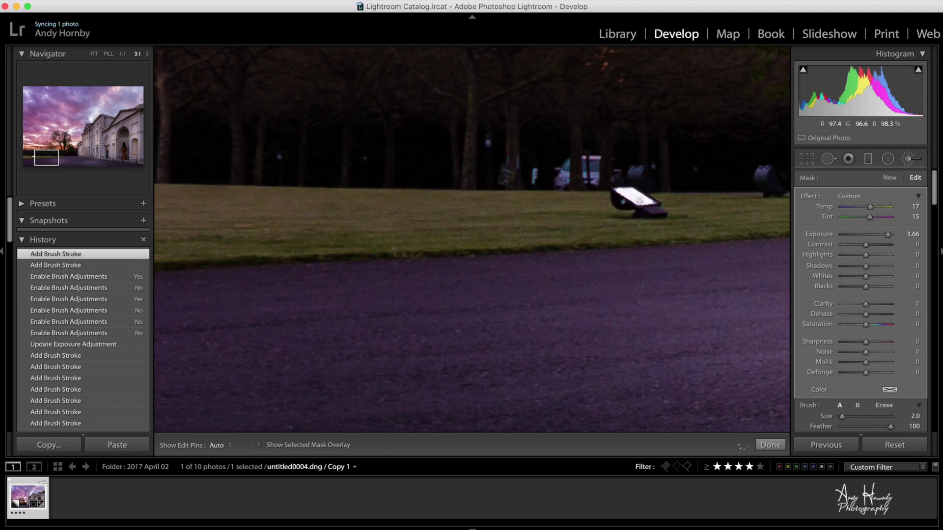
key("super+minus")
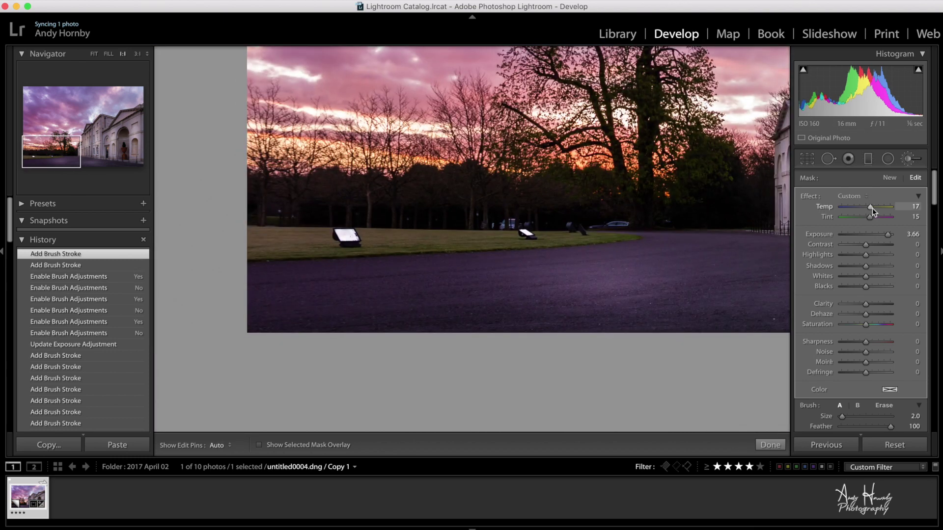
Set the lamp brush to exposure 2.91, temperature 100 and tint −6, then view the whole photo.
mouse_move(890, 239)
left_mouse_down()
mouse_move(887, 209)
mouse_move(853, 221)
mouse_move(871, 221)
mouse_move(863, 217)
left_mouse_up()
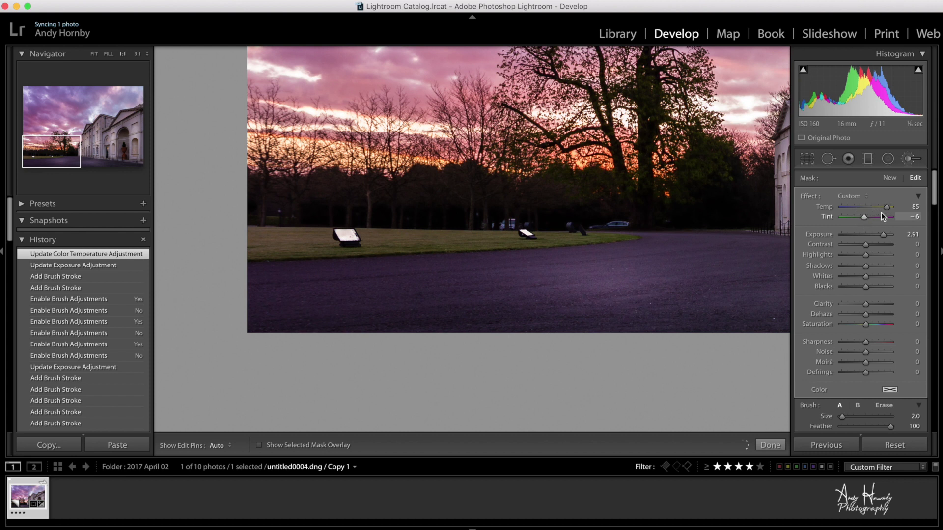
left_click(892, 208)
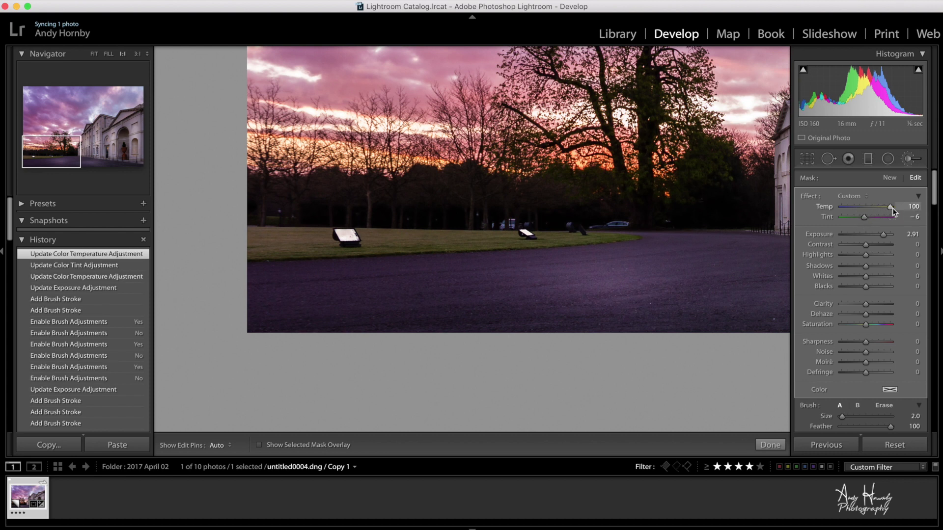
key("z")
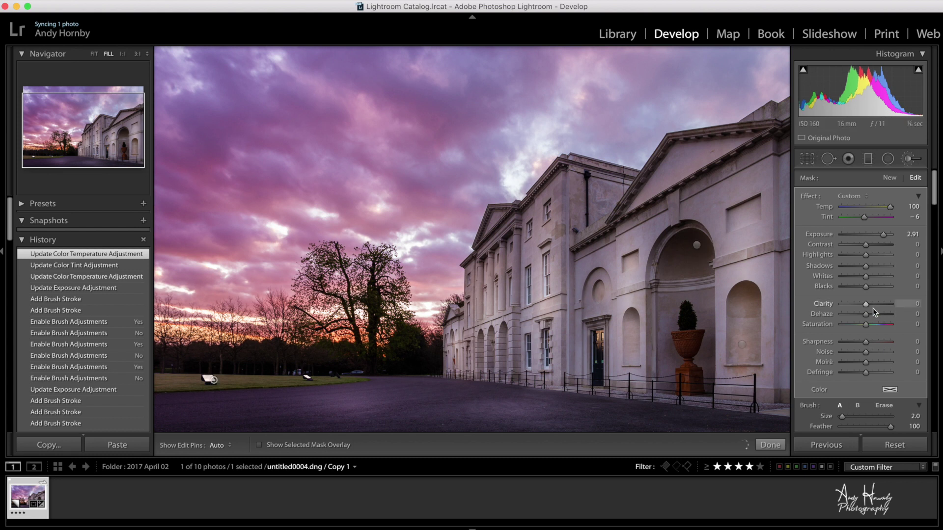
scroll(872, 308, "down", 10)
scroll(872, 308, "down", 10)
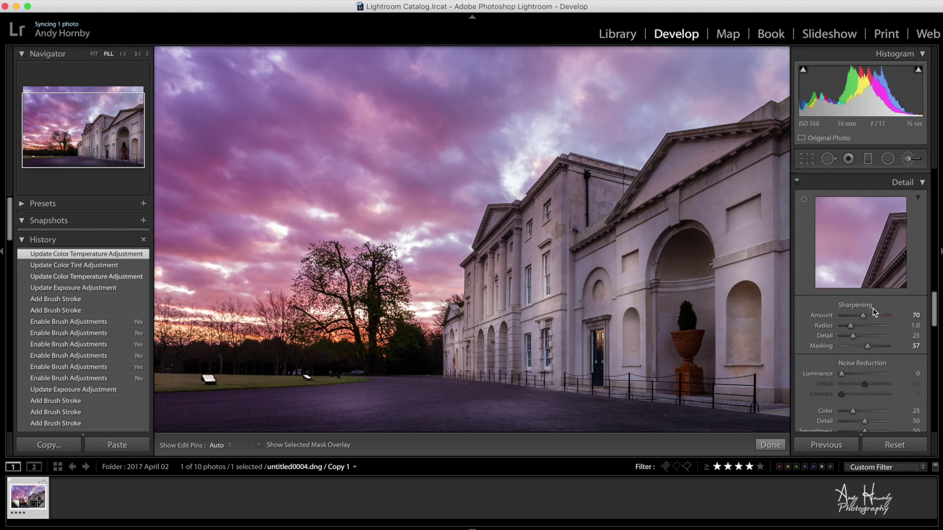
scroll(873, 310, "down", 10)
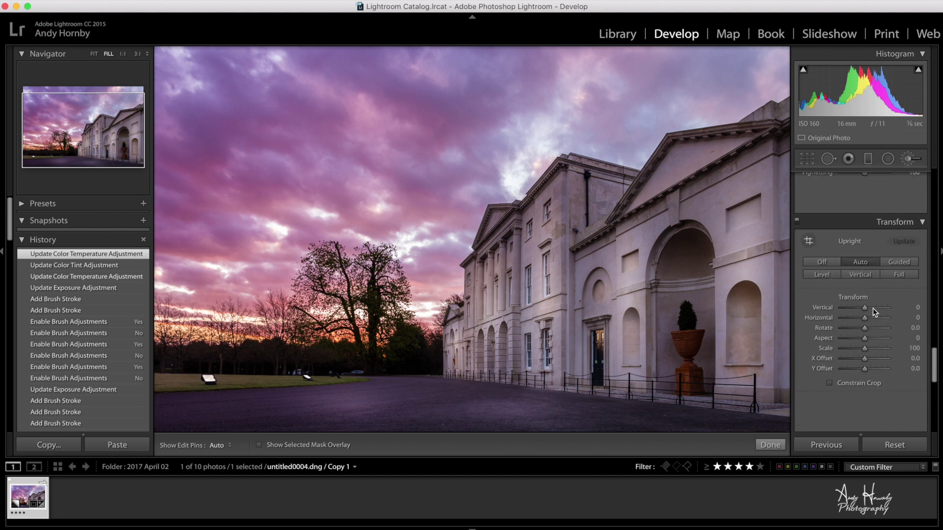
scroll(873, 307, "down", 4)
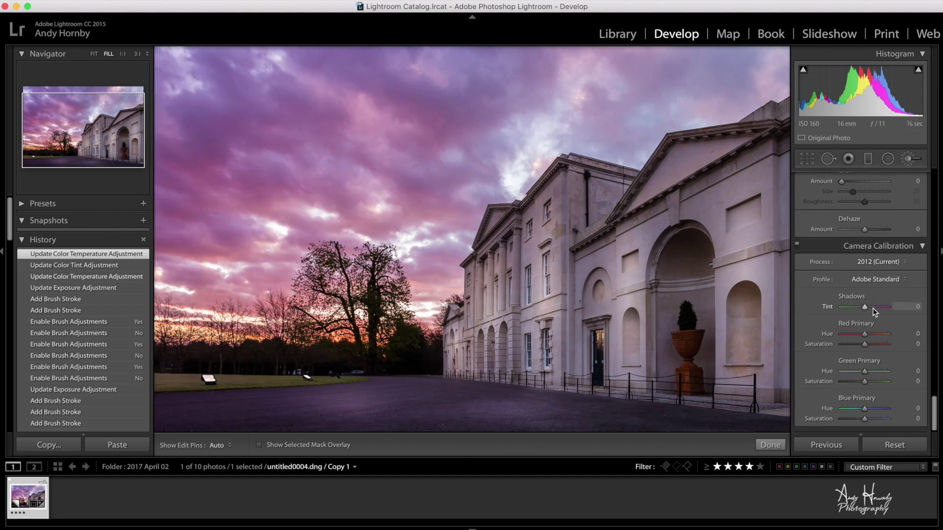
scroll(872, 308, "up", 12)
scroll(873, 308, "up", 6)
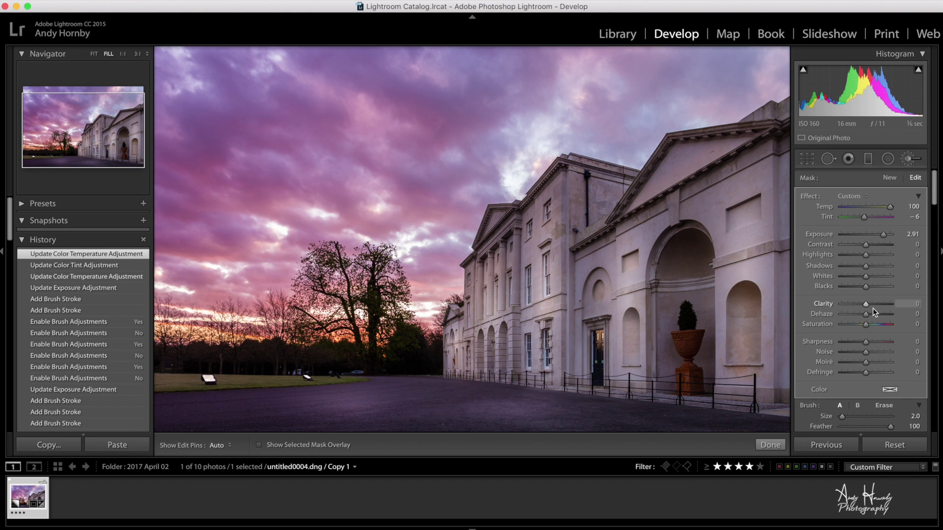